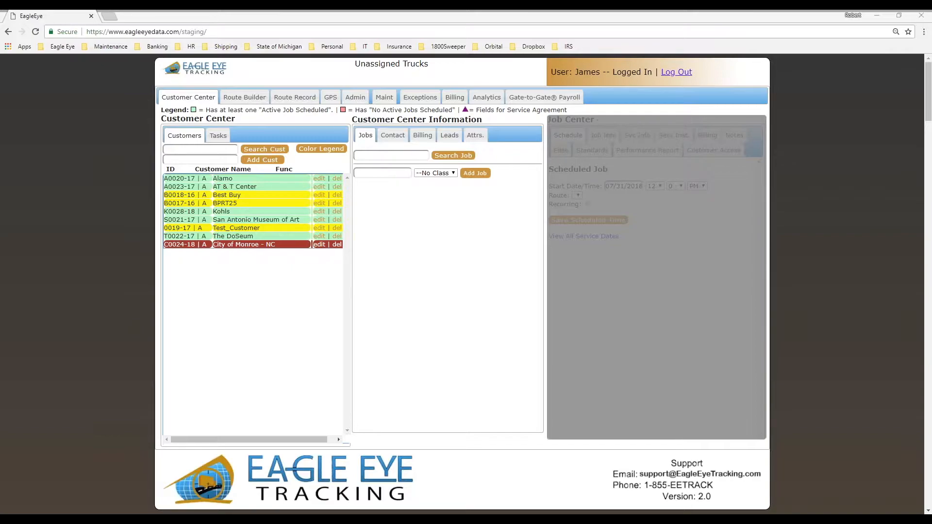
- Open the Alamo - Crockett Lot job under the Alamo customer and show its service info
left_click(238, 180)
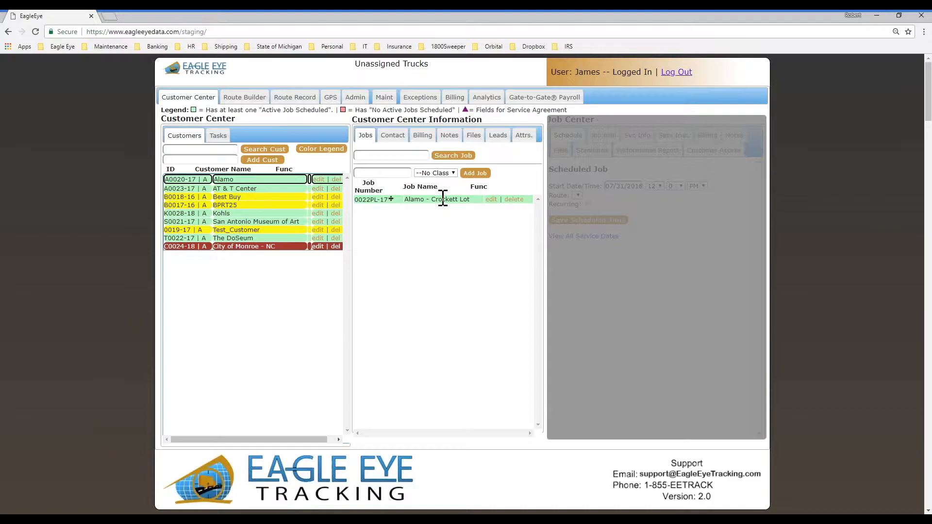
left_click(438, 200)
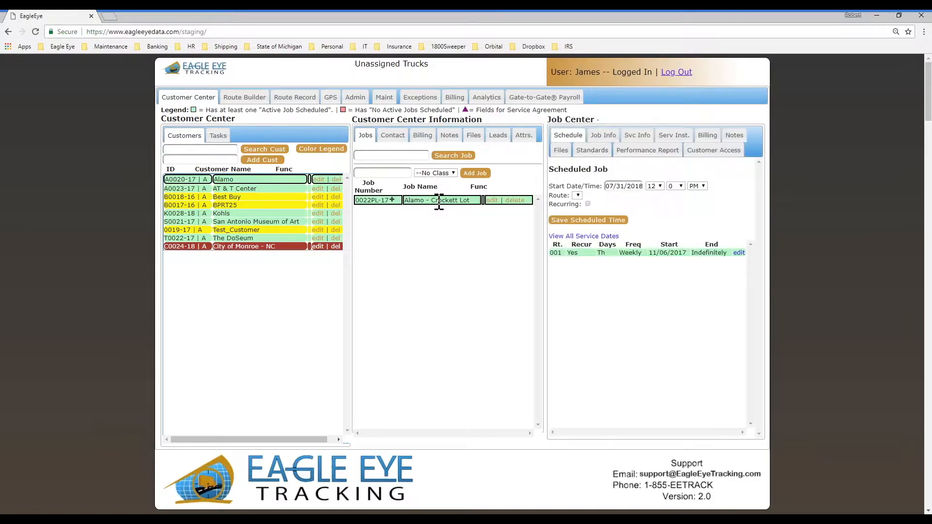
left_click(603, 136)
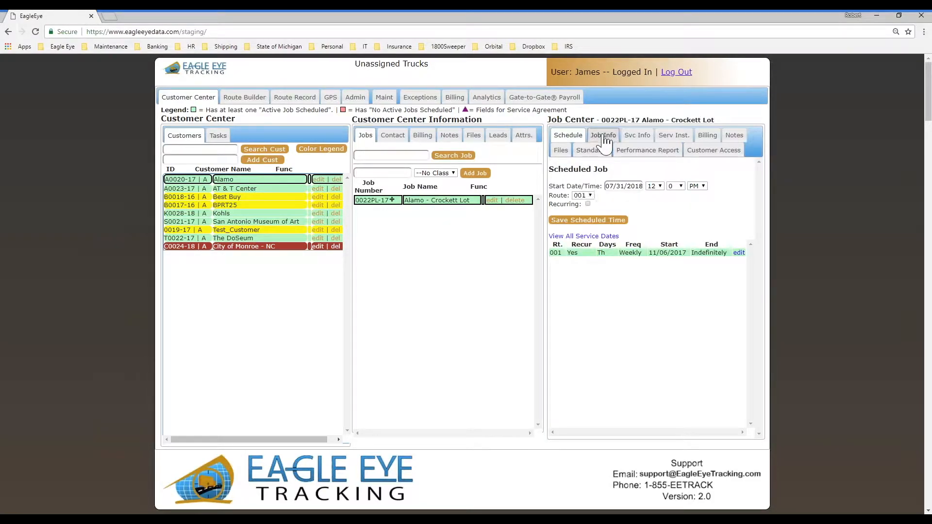
left_click(637, 135)
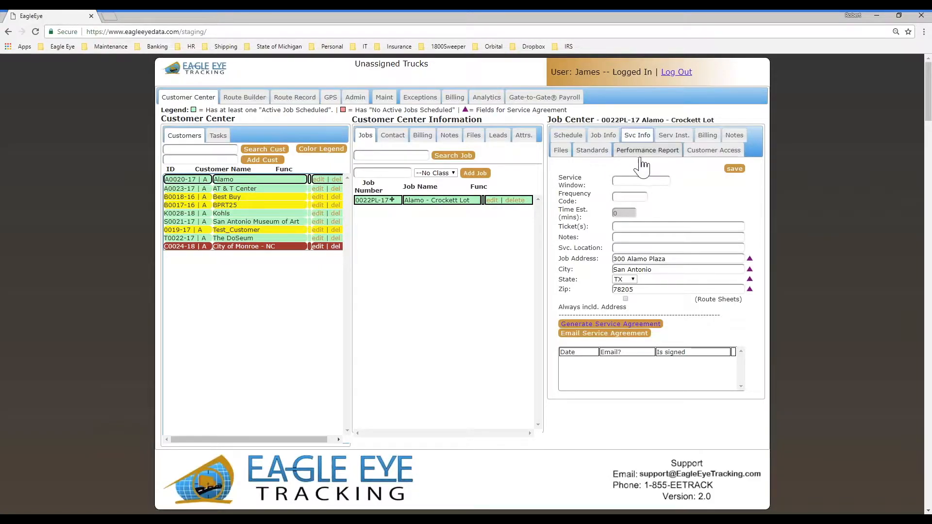
- Generate the Sweeping Service Agreement for the Alamo - Crockett Lot job
left_click(621, 325)
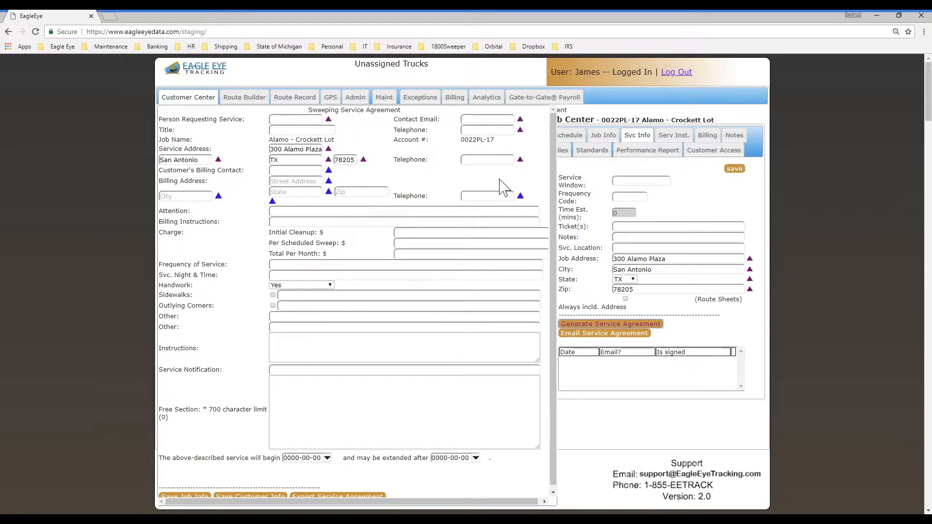
- Close the agreement form and return to the top of the Alamo job's service info
left_click(600, 326)
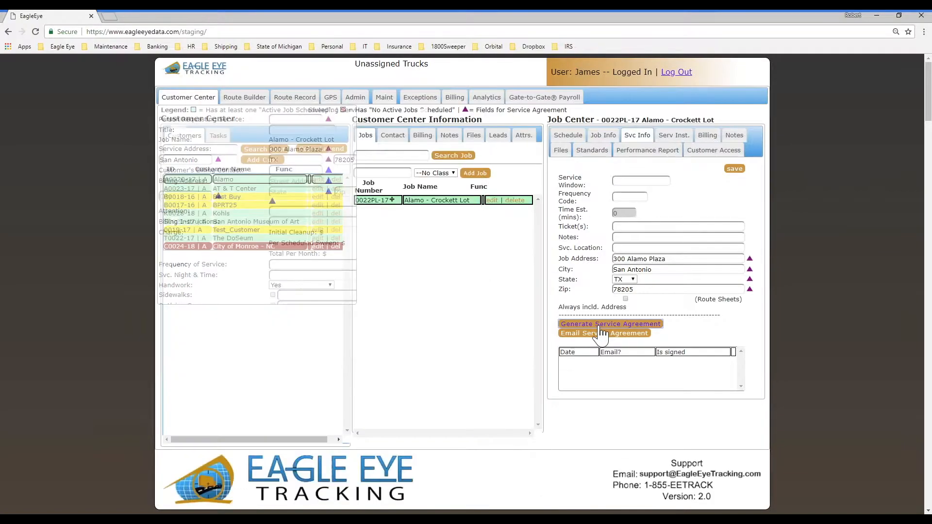
scroll(502, 365, "down", 2)
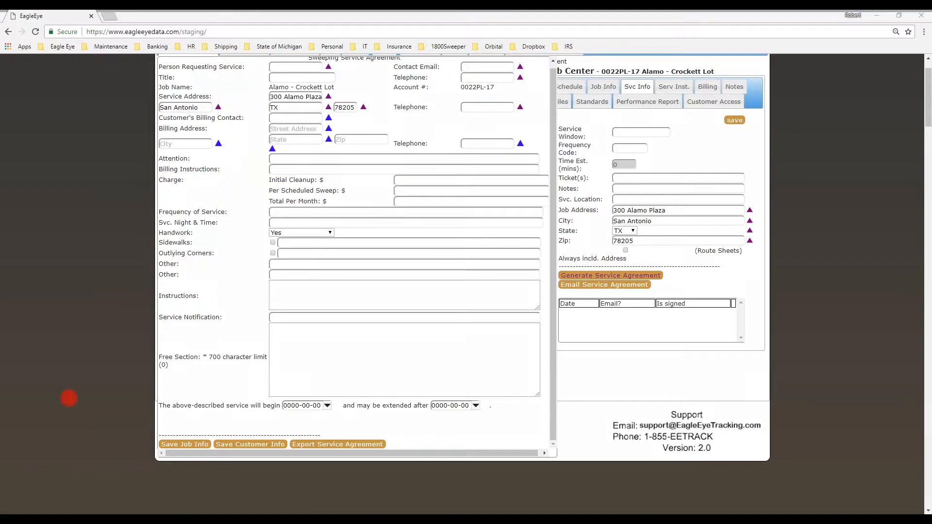
left_click(197, 443)
left_click(616, 279)
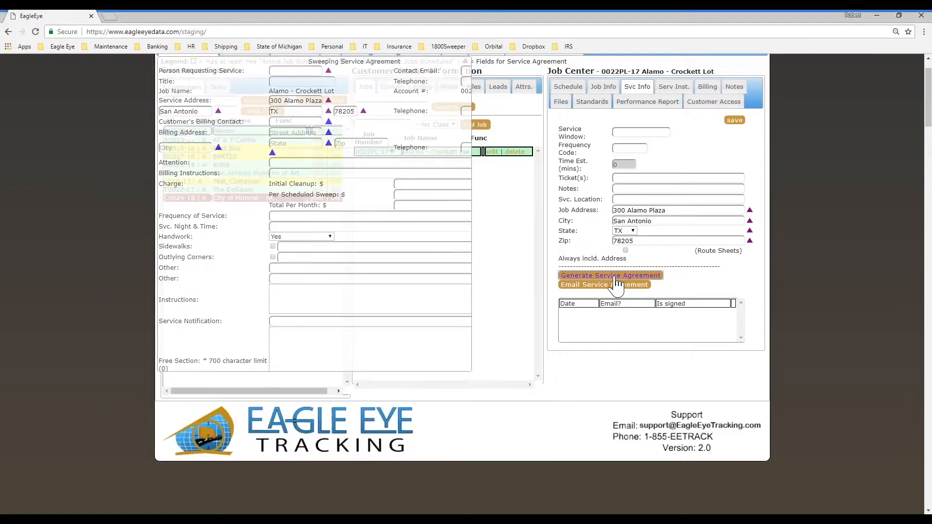
scroll(486, 255, "up", 1)
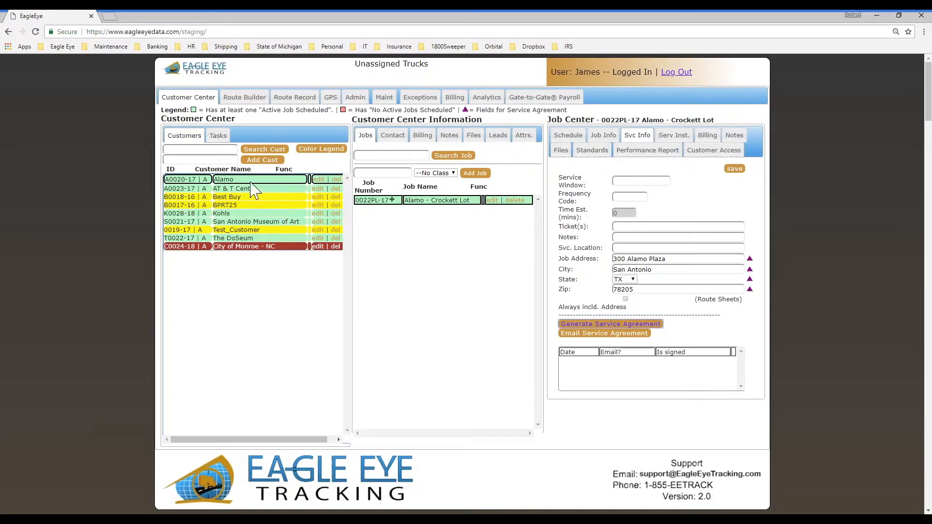
- Add 'Walmart' as a new customer and place the cursor in its job name box
left_click(211, 161)
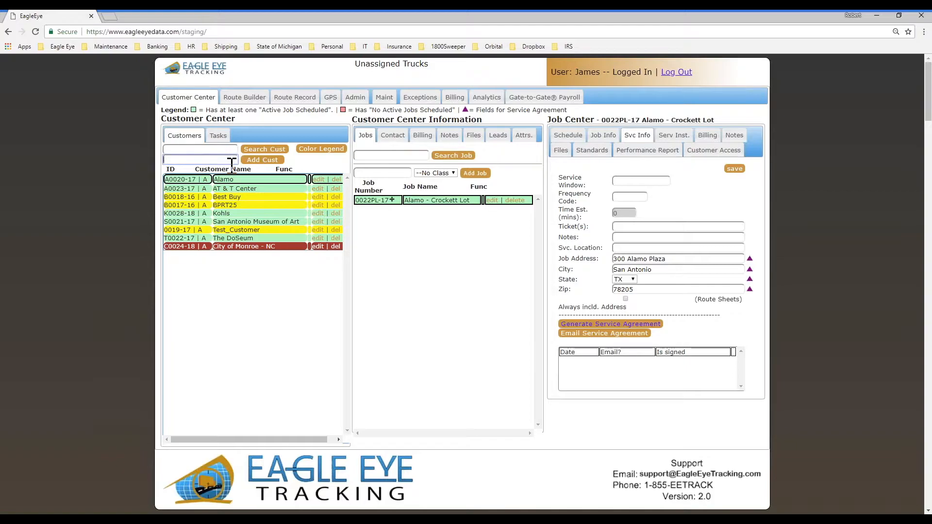
type("Walmart")
left_click(265, 161)
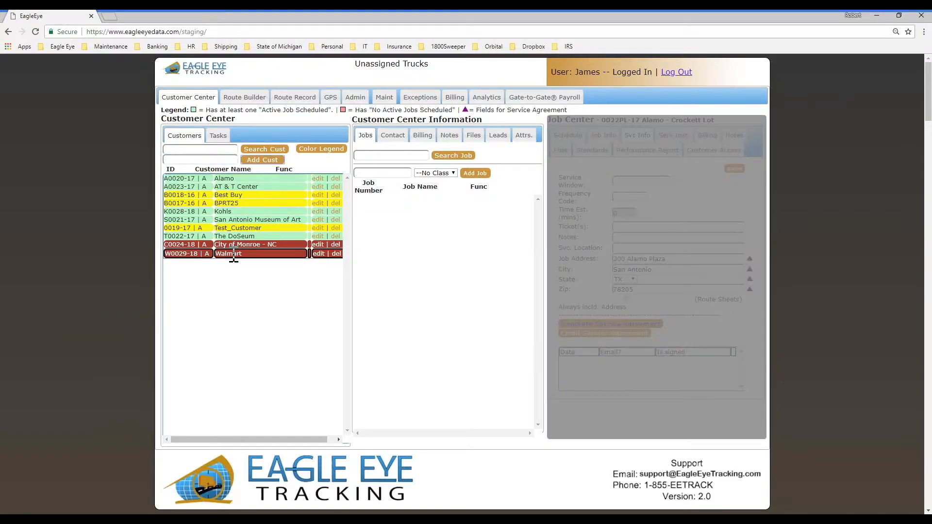
left_click(399, 174)
type("12")
key("BackSpace")
key("BackSpace")
key("BackSpace")
key("BackSpace")
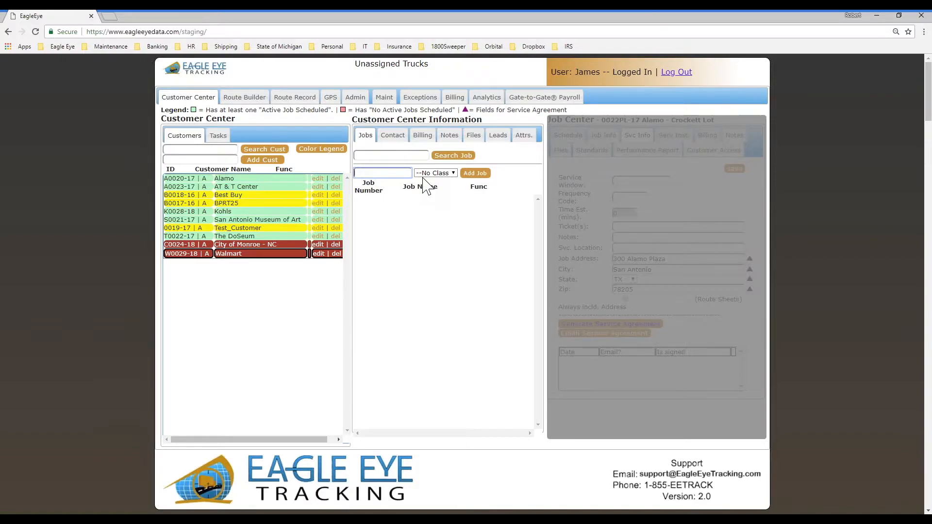
- Create a 'Houston location' job for Walmart with --No Class-- and show its Svc Info
type("Hos")
type("ston loc")
type("ation")
left_click(440, 173)
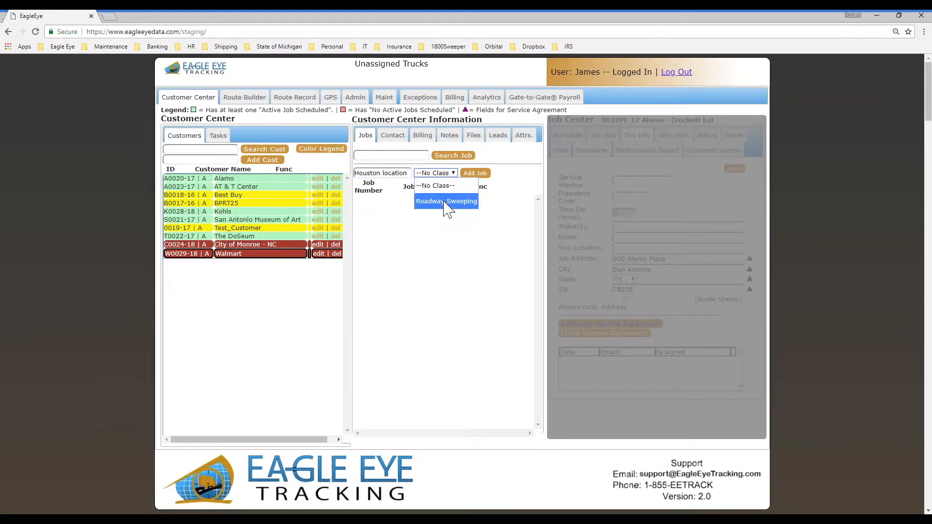
left_click(470, 174)
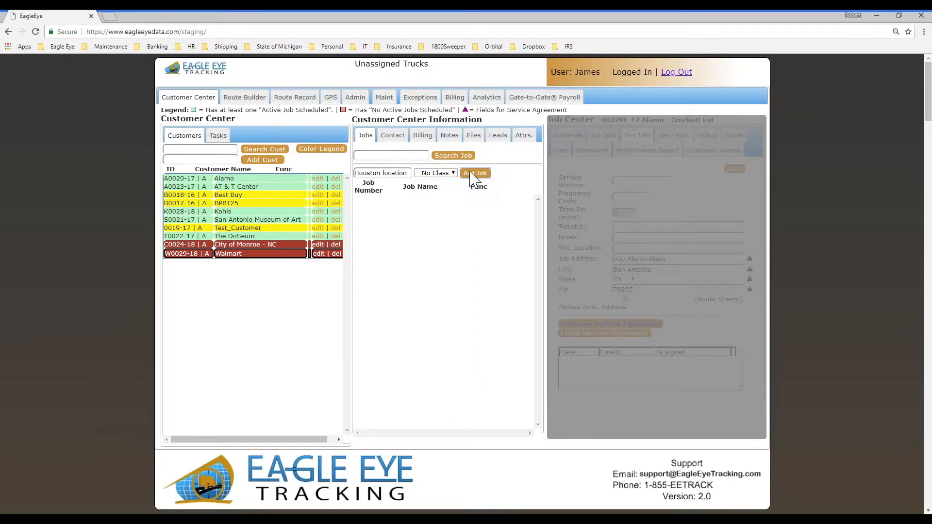
left_click(470, 173)
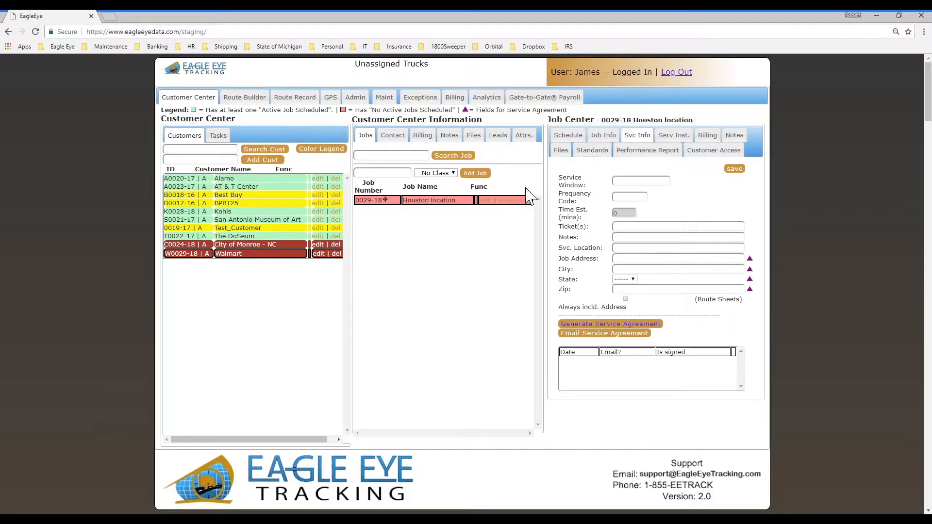
left_click(635, 136)
- Generate the Houston location agreement and enter the requester's name, e-mail, title Manager and telephone
left_click(600, 325)
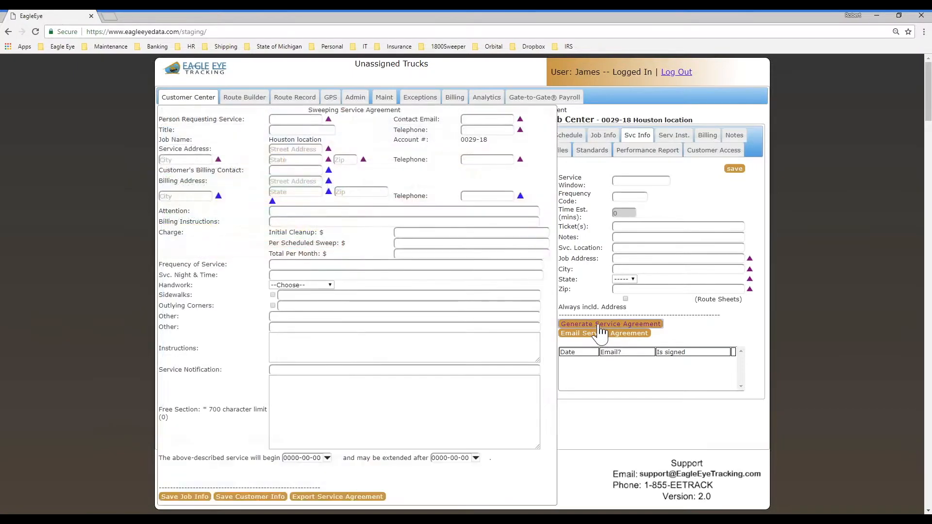
left_click(286, 119)
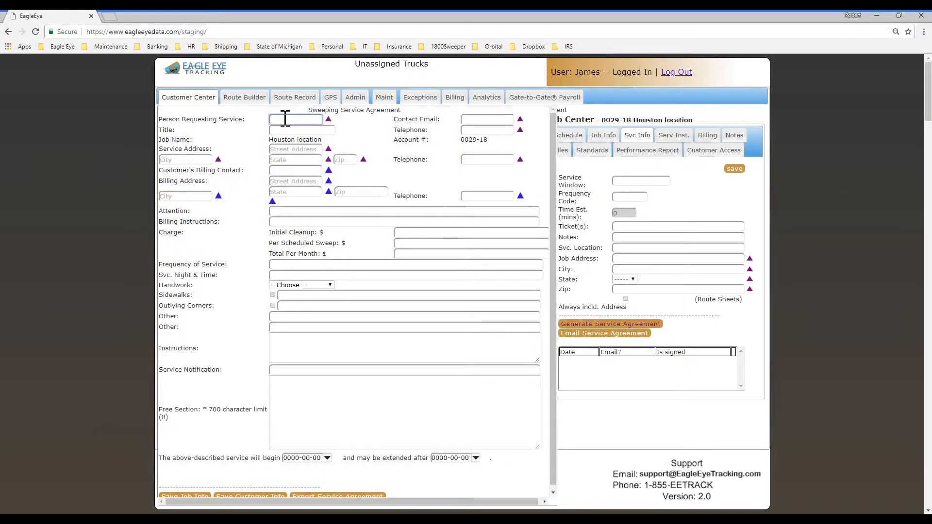
type("Joe Smith")
left_click(474, 119)
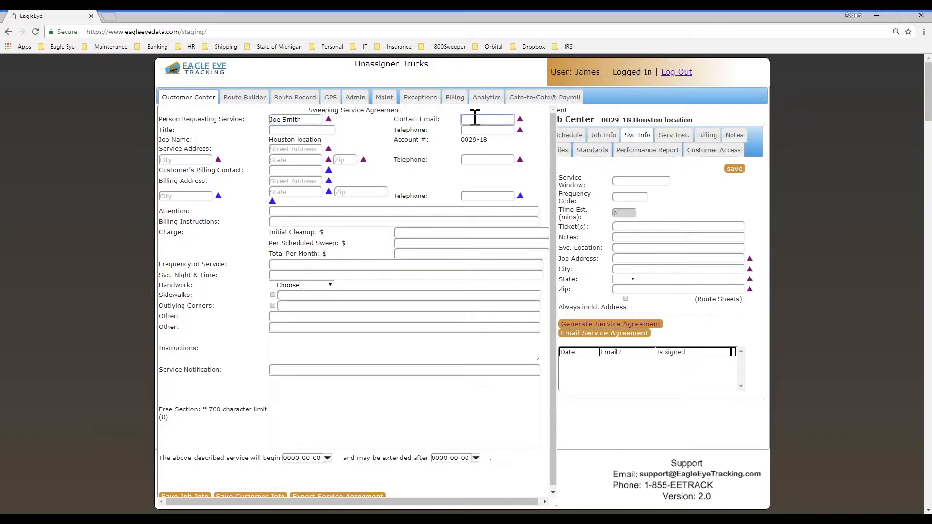
key("Tab")
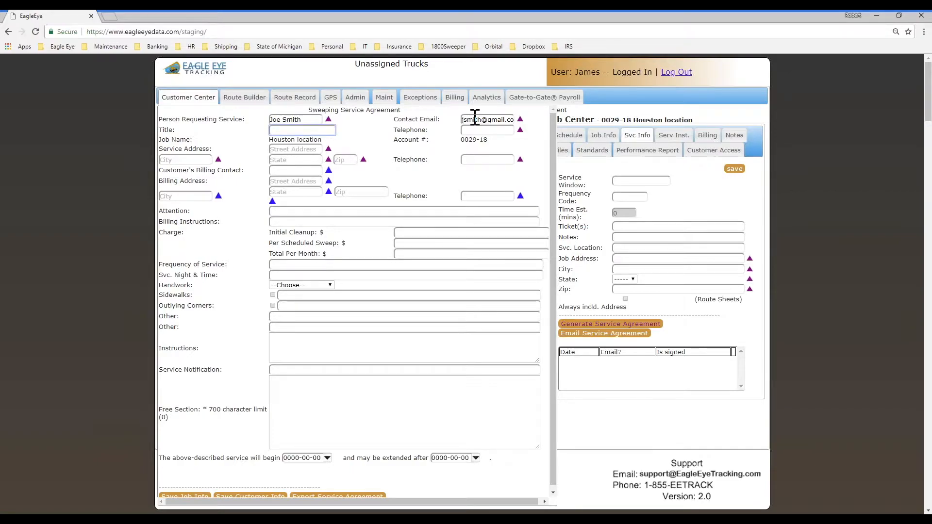
type("Manager")
key("Tab")
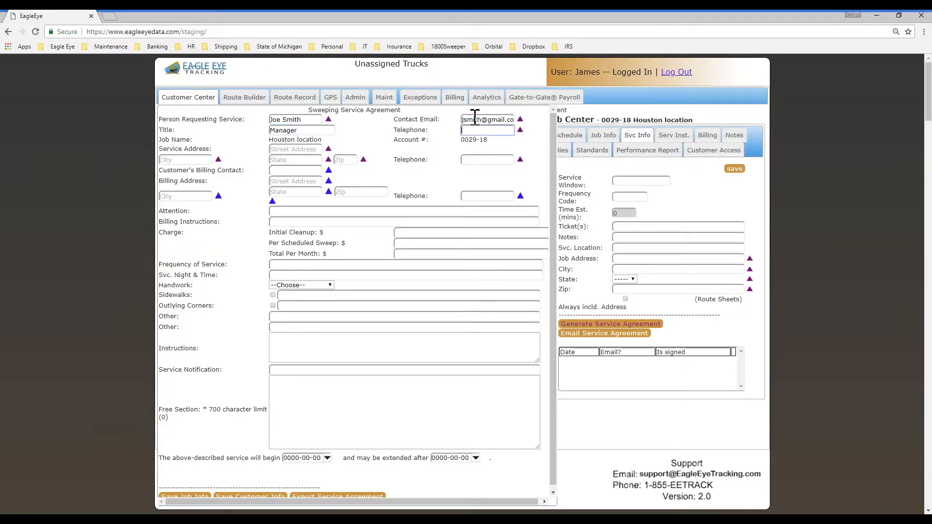
type("333-555-1212")
- Enter the service street address with city Houston, state TX and the zip code
left_click(284, 149)
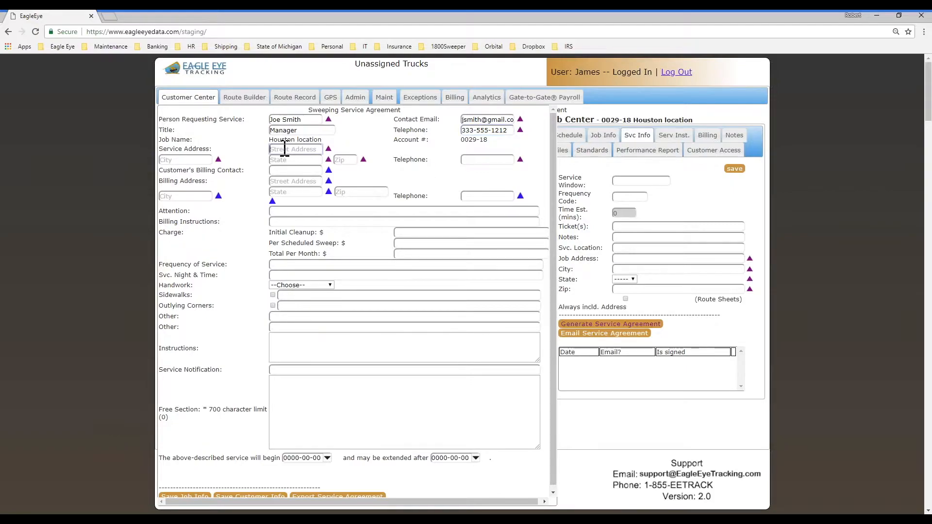
type("1234 street")
key("Tab")
type("Giy=")
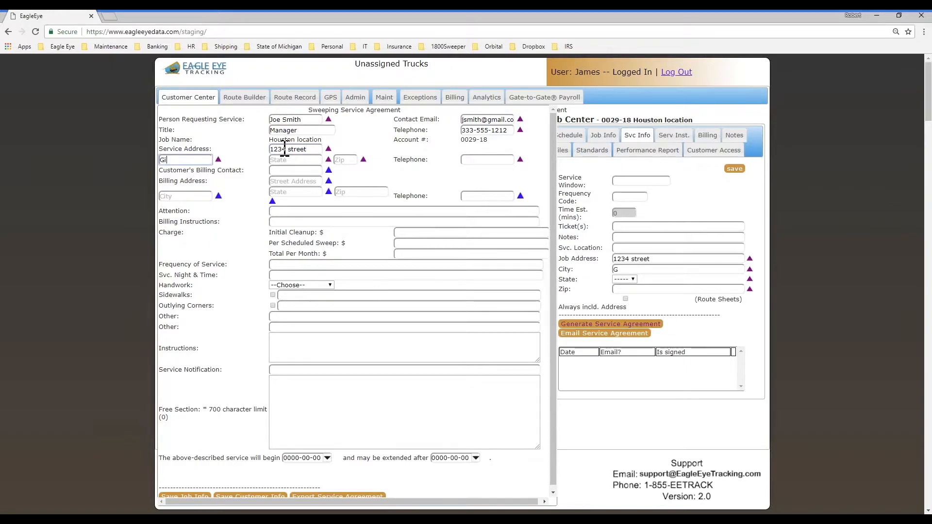
key("BackSpace")
key("BackSpace")
type("Houston")
key("Tab")
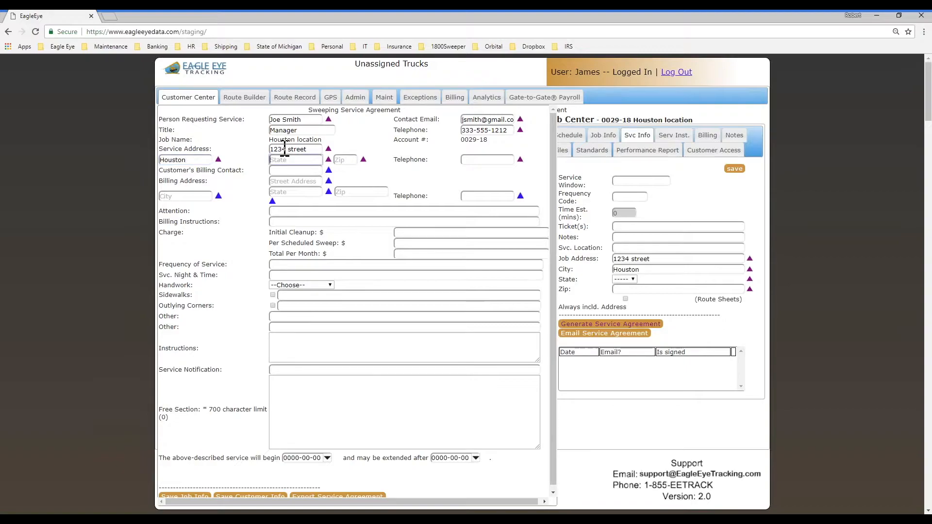
type("TX")
key("Tab")
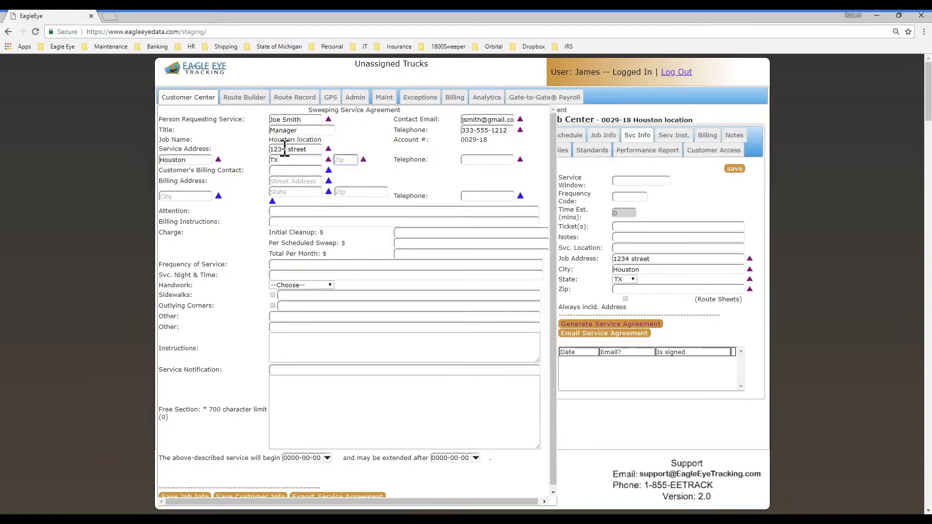
type("12345")
key("Tab")
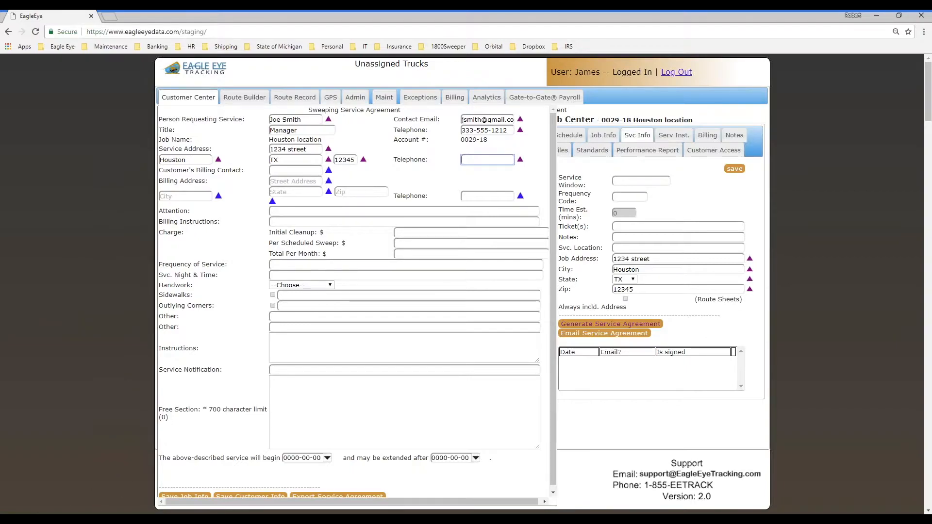
- Enter the second contact telephone number on the agreement
left_click(431, 159)
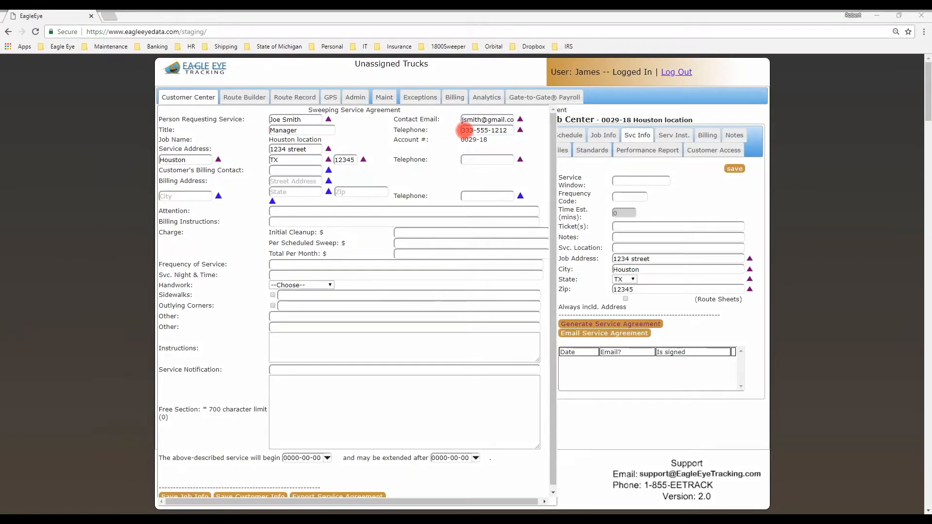
left_click(464, 163)
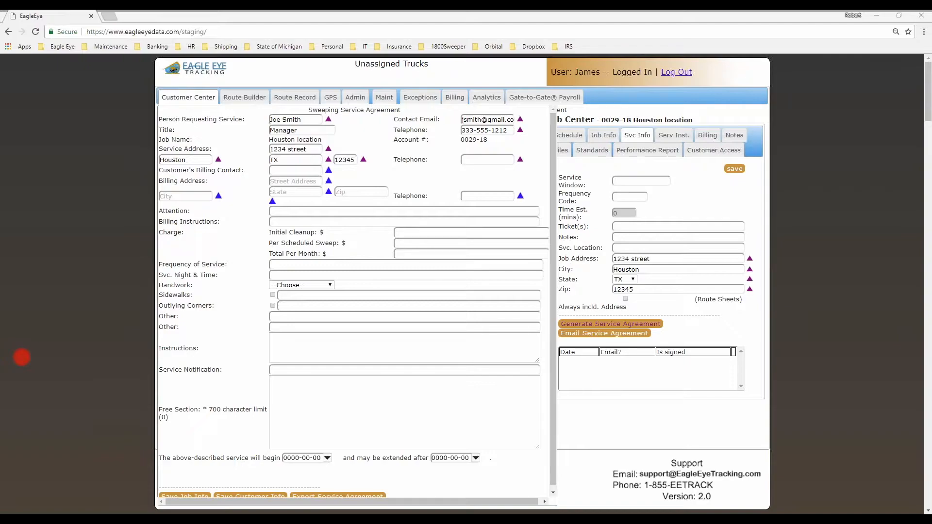
left_click(469, 159)
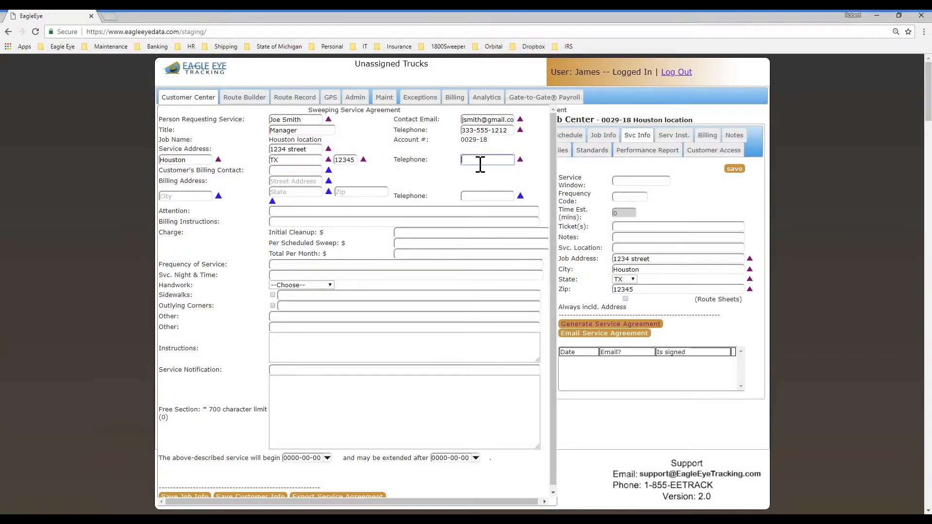
type("333-555")
key("BackSpace")
type("666-1212")
- Fill billing contact A/P Clerk, a Houston, TX billing address and the billing telephone
key("Tab")
type("A")
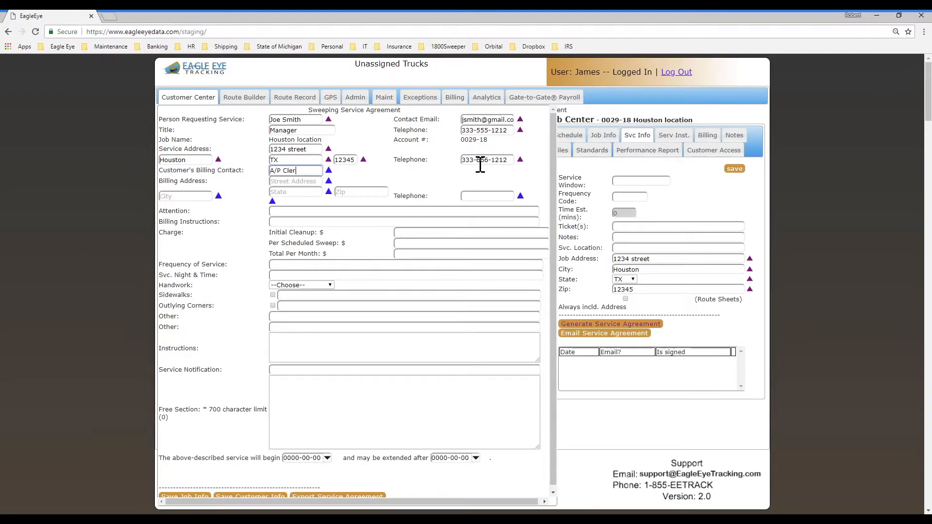
key("Tab")
type("1234 drive")
key("Tab")
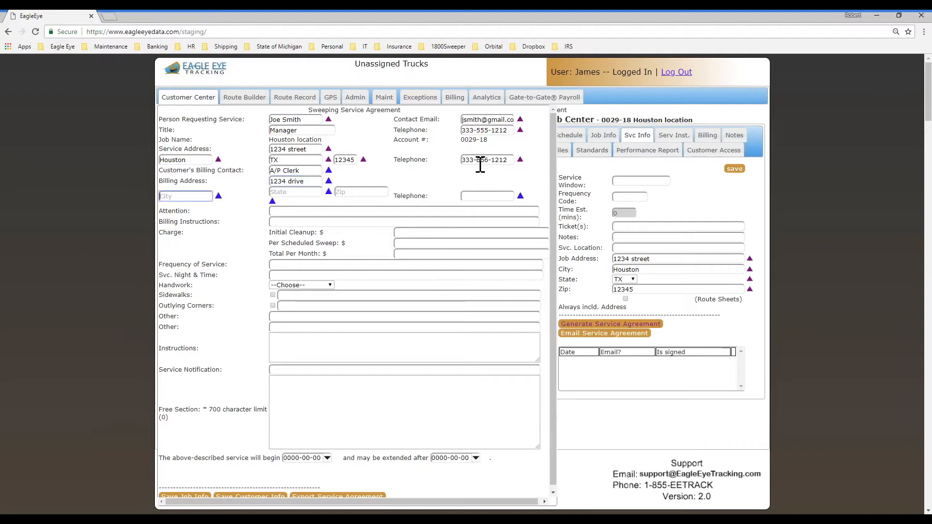
type("Houston")
key("Tab")
type("T")
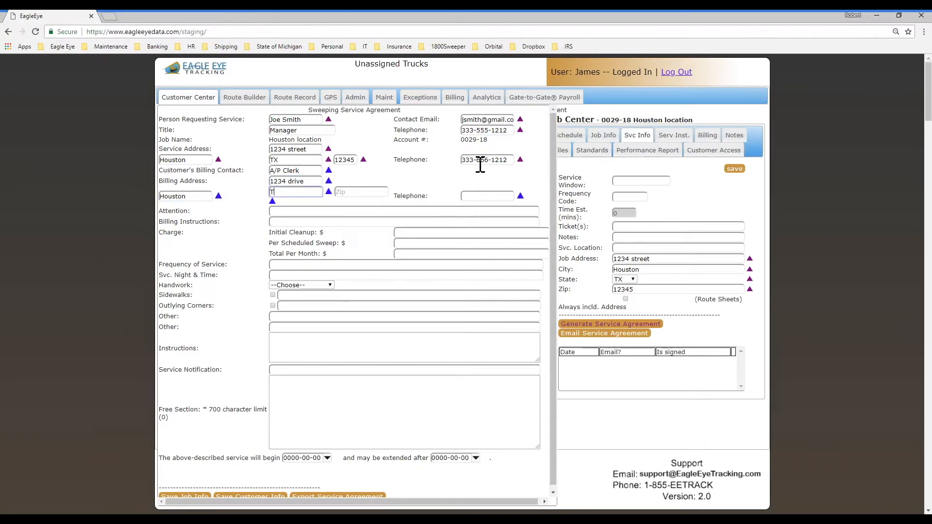
type("X")
key("Tab")
type("123")
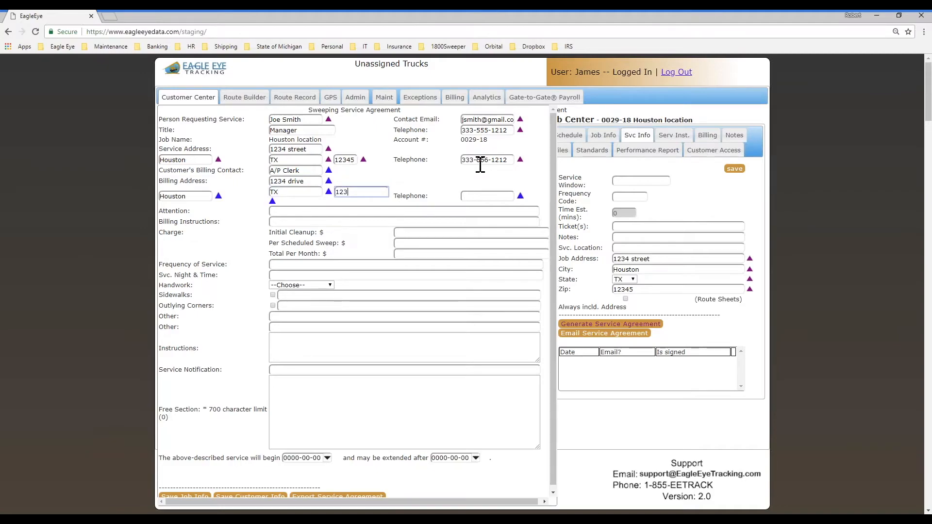
key("Tab")
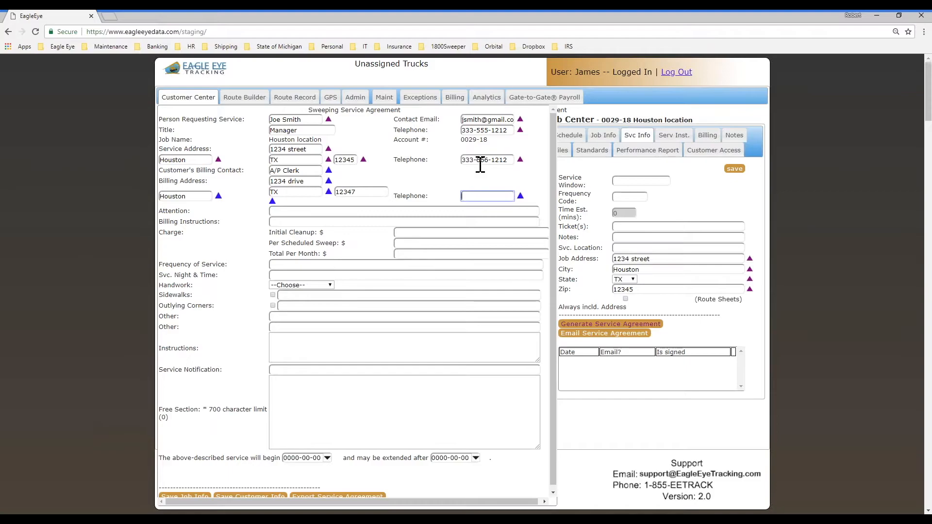
type("333-777-1212")
- Save the job info and customer info, then close the agreement form
scroll(261, 321, "down", 1)
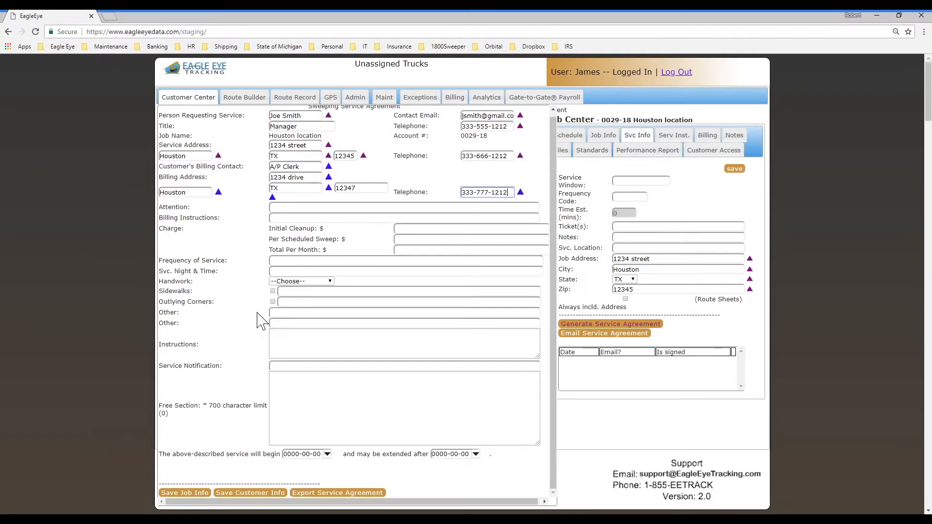
left_click(185, 492)
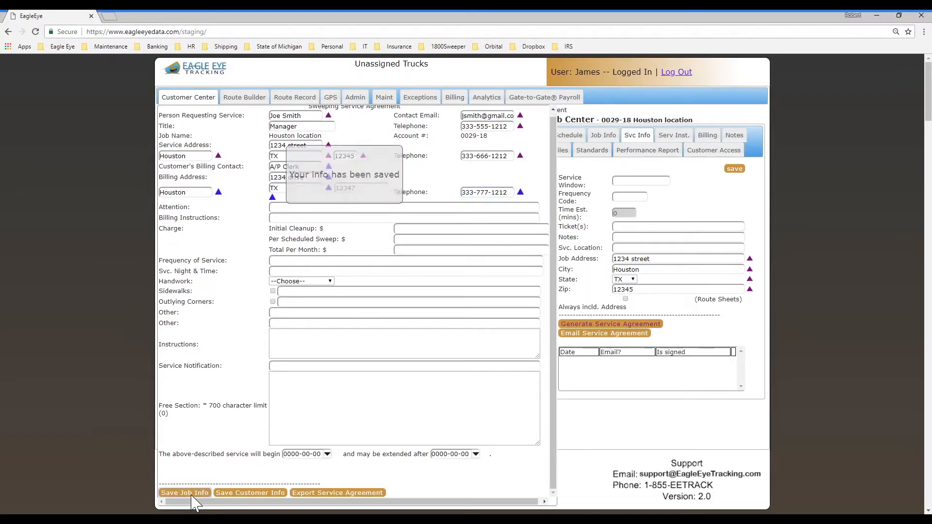
left_click(232, 494)
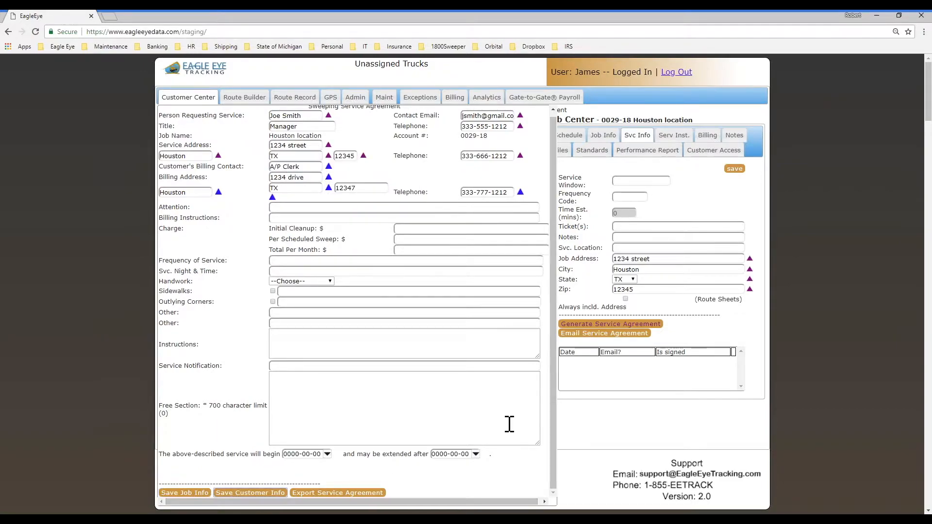
left_click(568, 324)
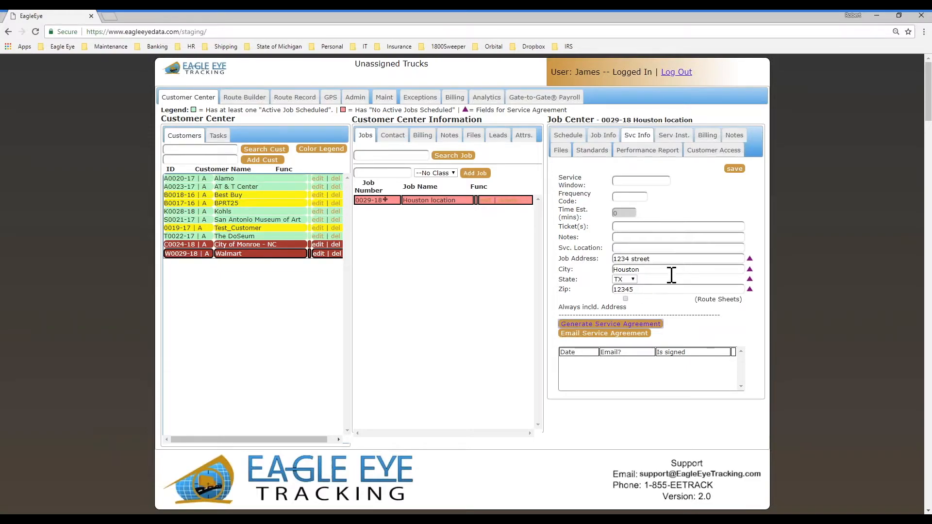
- Review Walmart's contact and billing tabs to confirm the saved Houston billing address
left_click(604, 136)
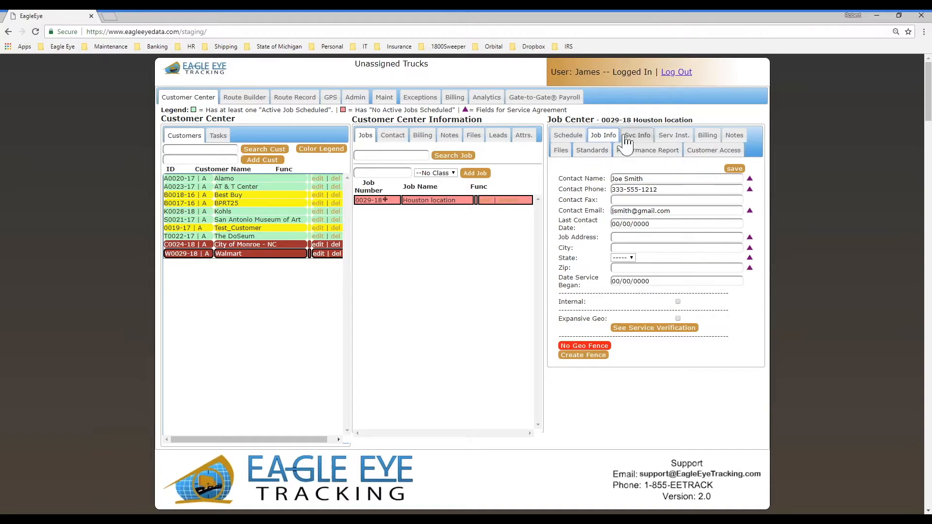
left_click(399, 141)
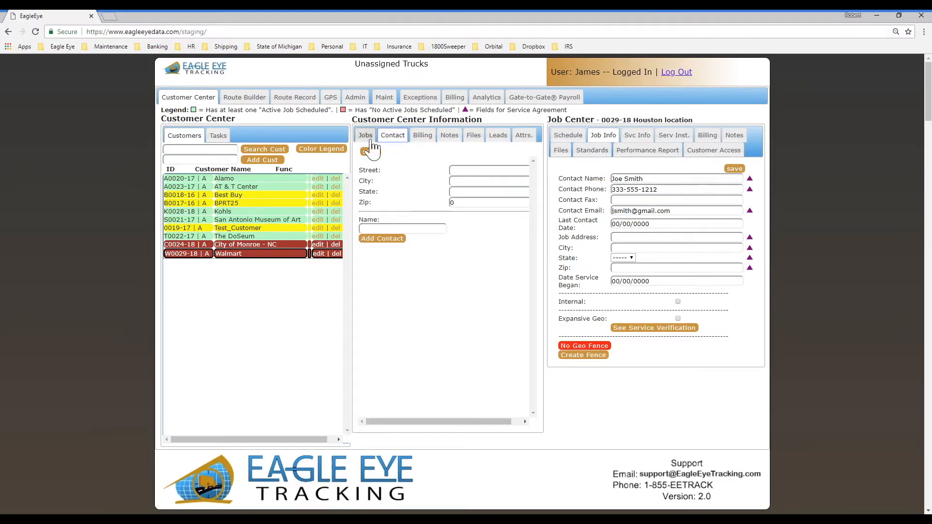
left_click(371, 140)
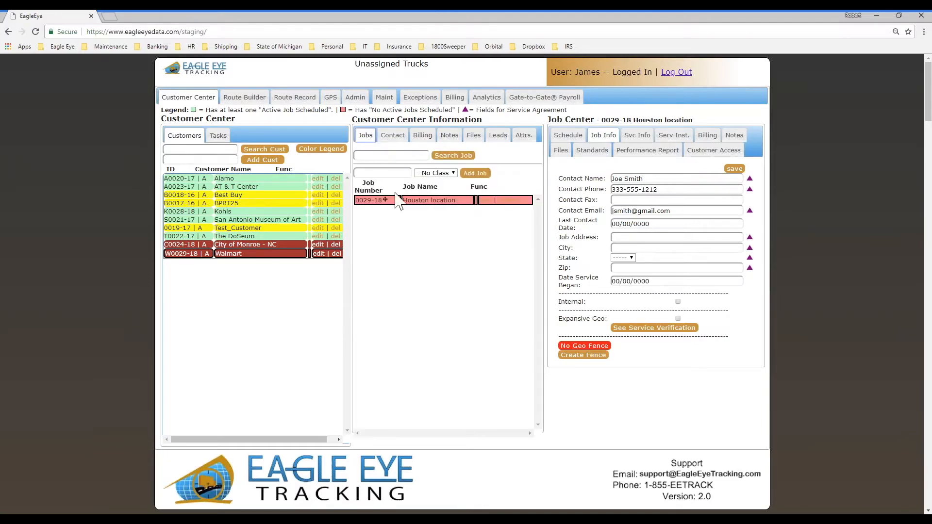
left_click(240, 256)
left_click(397, 137)
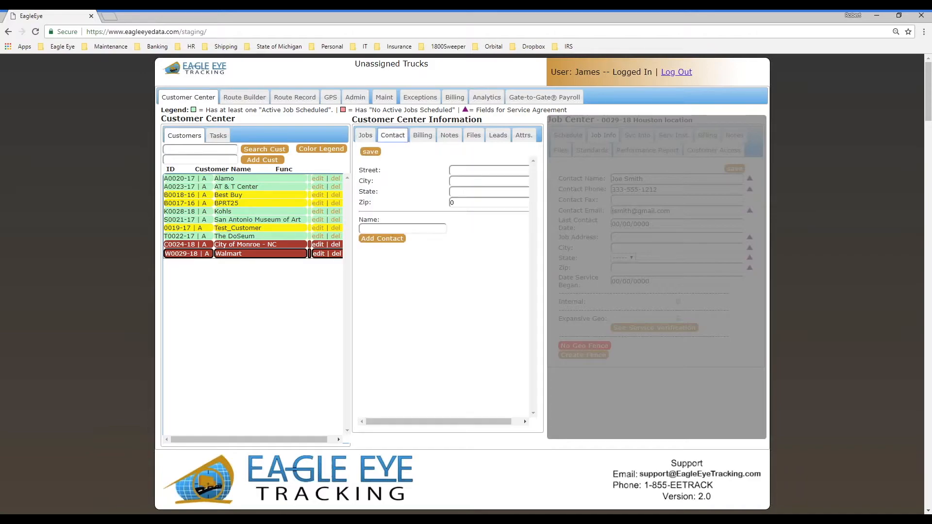
left_click(423, 136)
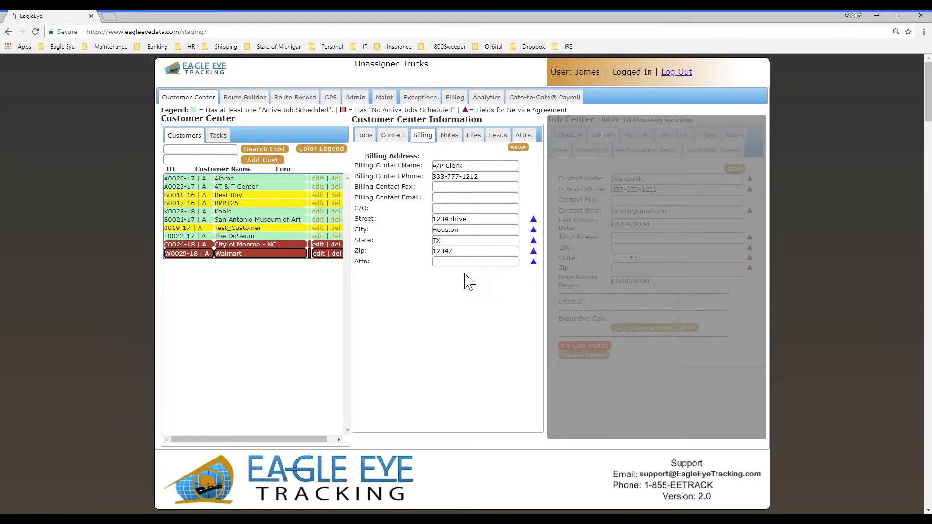
left_click(365, 136)
- Select the Houston location job and reopen its Sweeping Service Agreement form
left_click(429, 200)
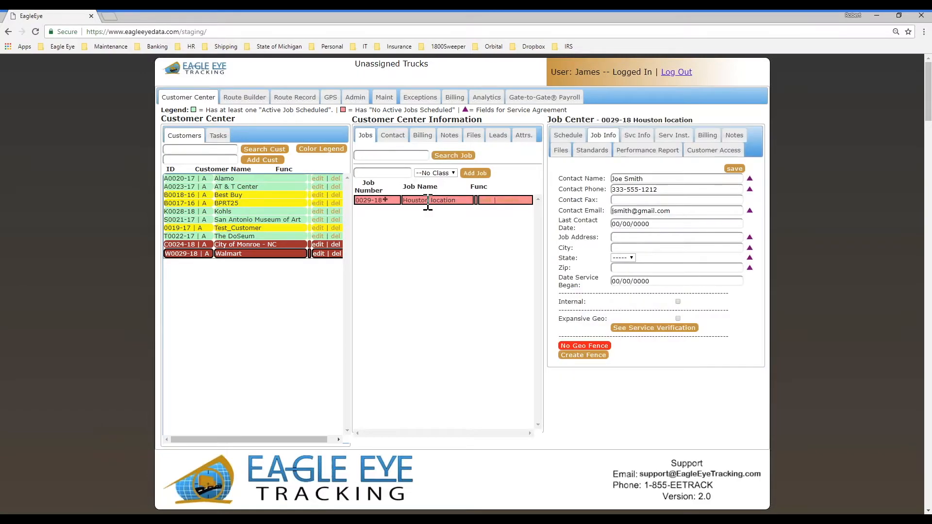
left_click(638, 135)
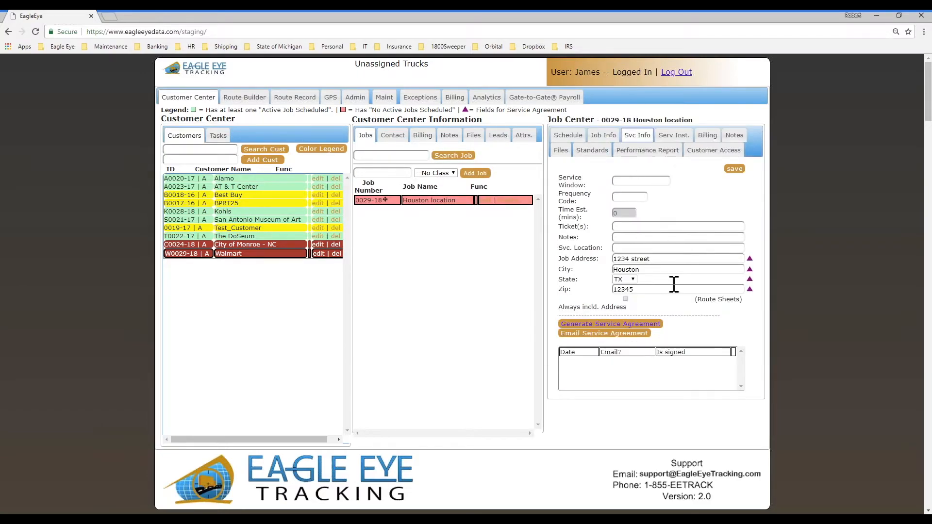
left_click(613, 324)
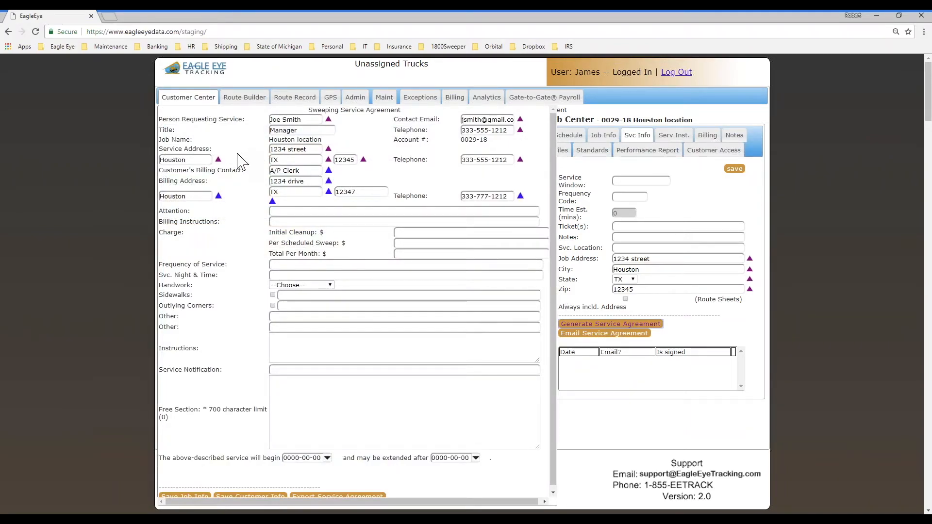
- Enter the requester as attention contact, Net 30 billing, Weekly frequency and 50 per scheduled sweep
left_click(284, 213)
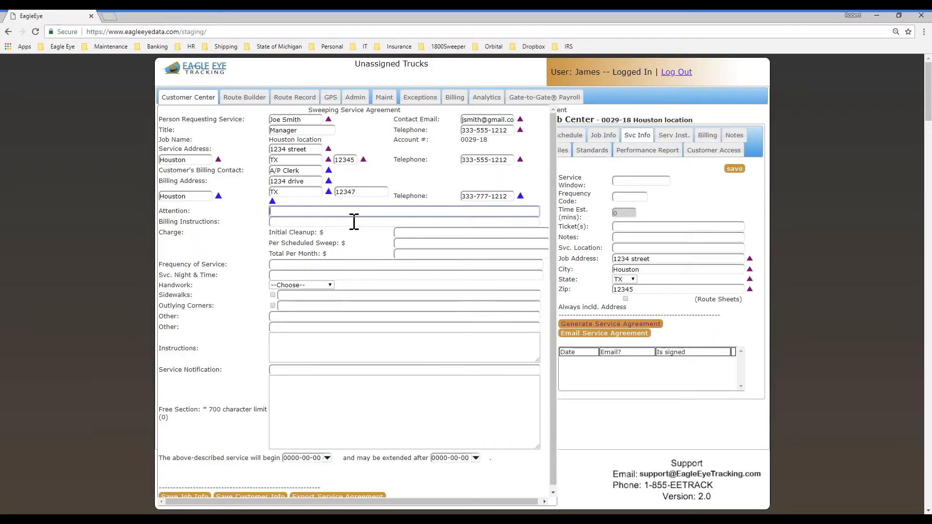
type("Joe Smith")
key("Tab")
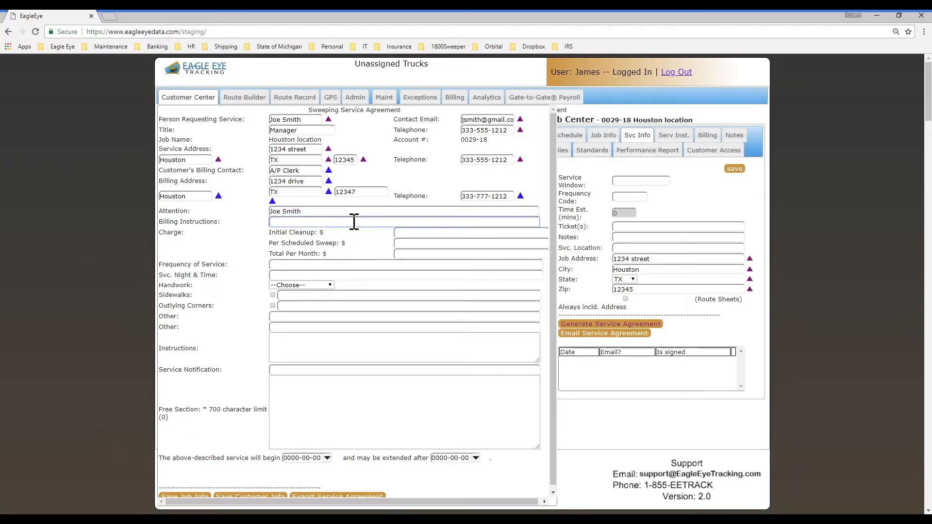
type("Net 30")
key("Tab")
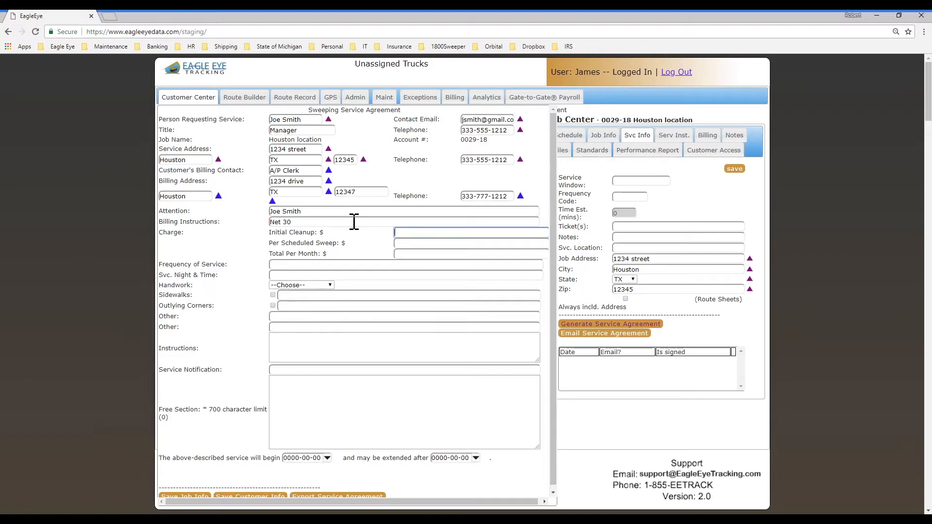
left_click(294, 265)
type("Weekly")
left_click(408, 246)
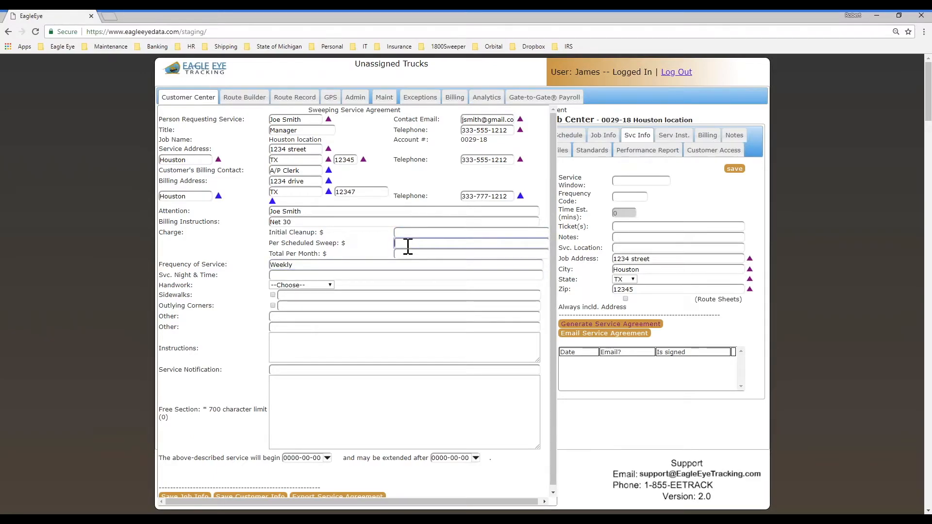
type("50")
- Set Handwork to Yes and enter 'Other instructions' in the Instructions field
left_click(315, 285)
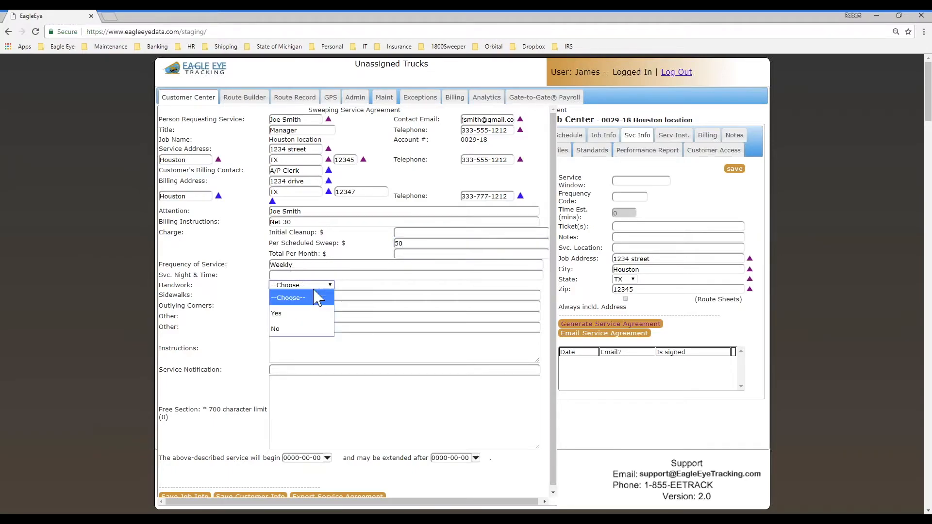
left_click(294, 314)
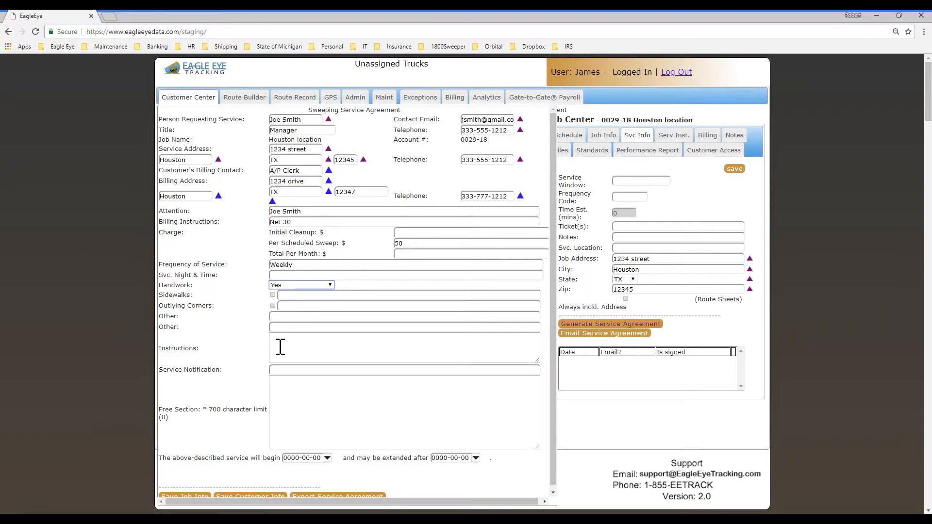
left_click(296, 341)
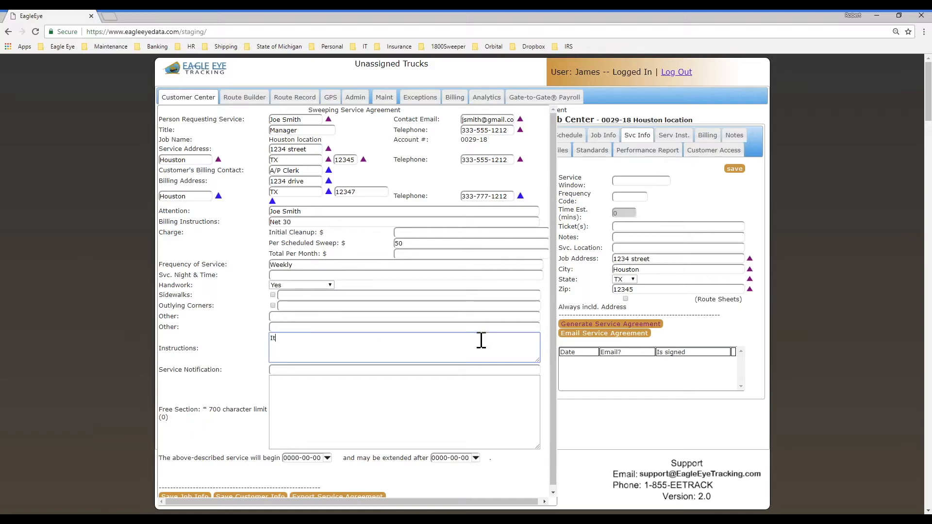
type("Other instructions")
key("ctrl+2")
mouse_move(348, 378)
left_mouse_down()
mouse_move(319, 371)
mouse_move(287, 456)
mouse_move(512, 437)
mouse_move(510, 369)
mouse_move(345, 368)
mouse_move(275, 382)
left_mouse_up()
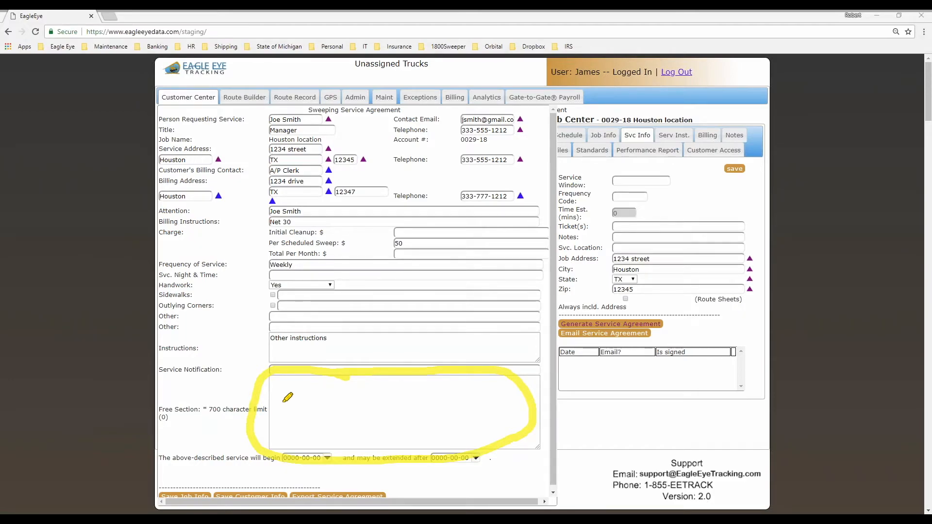
- Save the agreement's customer information and job information
left_click(11, 484)
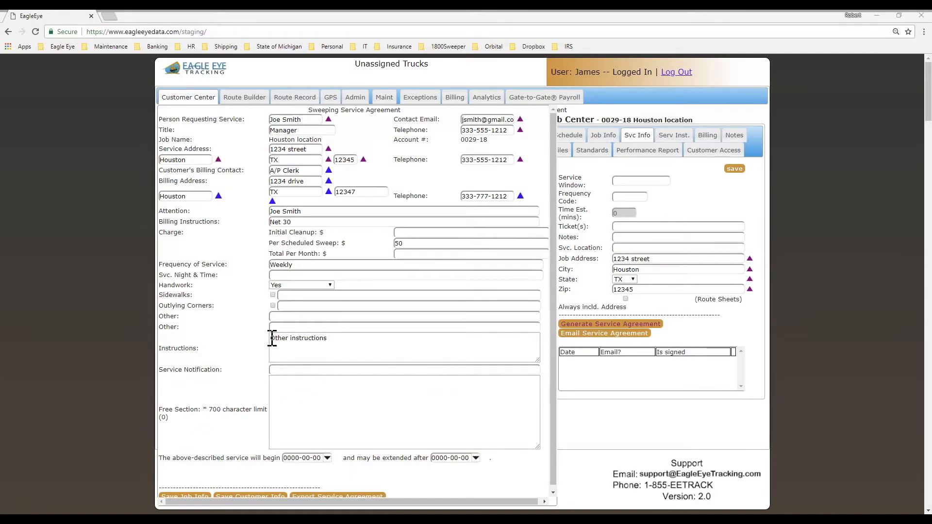
scroll(252, 346, "down", 1)
scroll(244, 437, "down", 2)
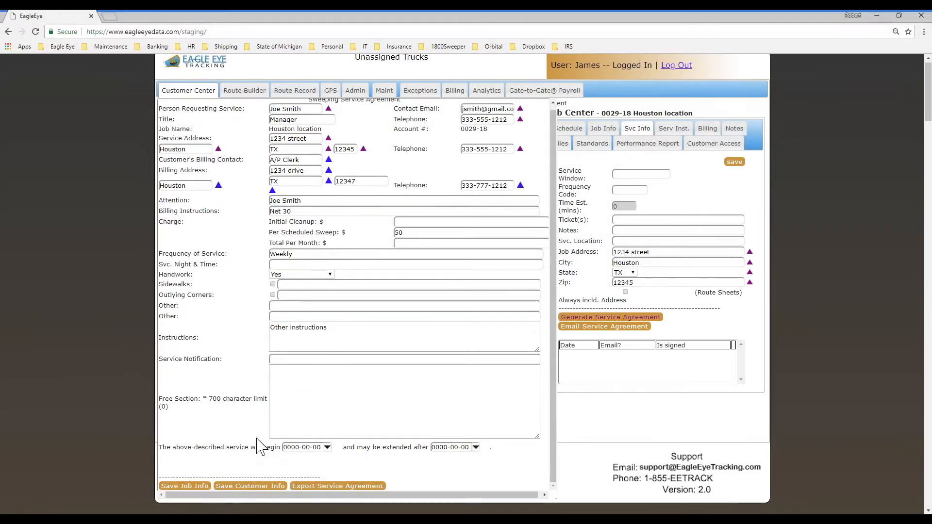
left_click(271, 397)
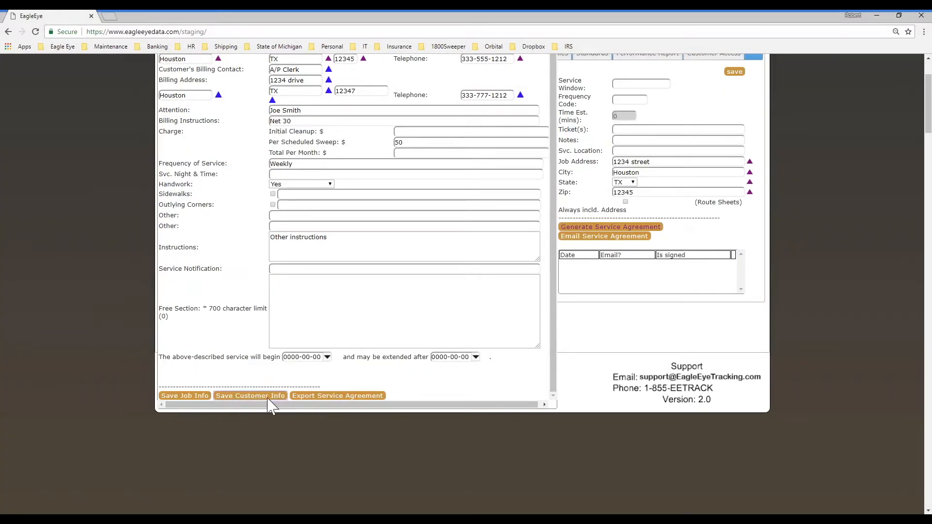
left_click(183, 396)
- Export the unsigned 2018-07-31 service agreement and close the form
scroll(451, 384, "down", 1)
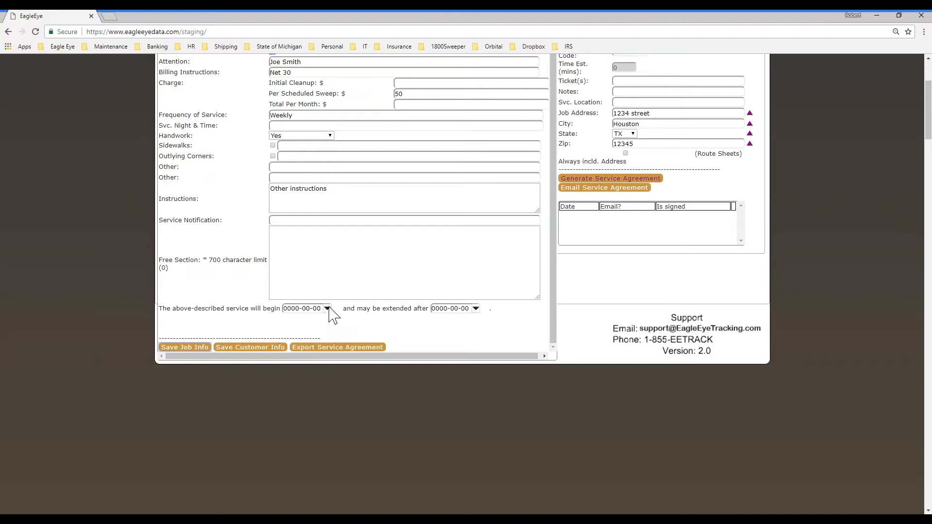
left_click(311, 348)
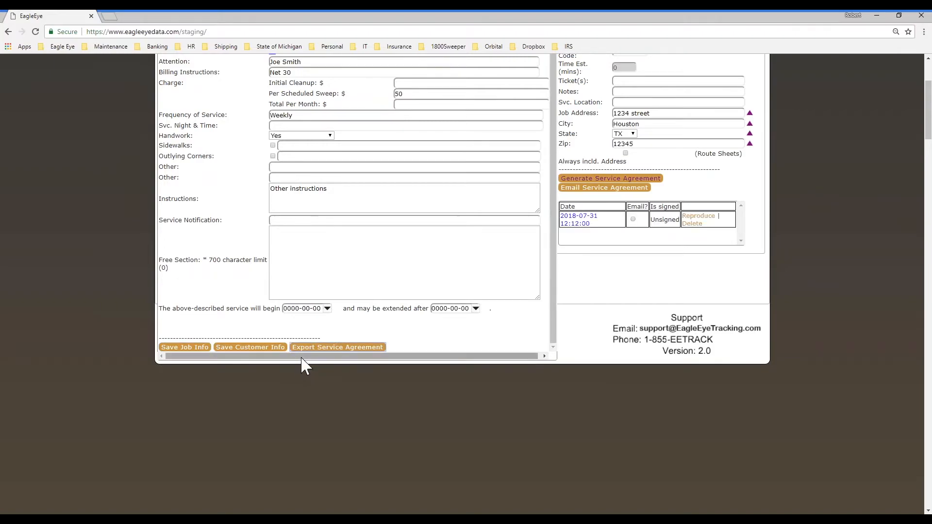
left_click(607, 178)
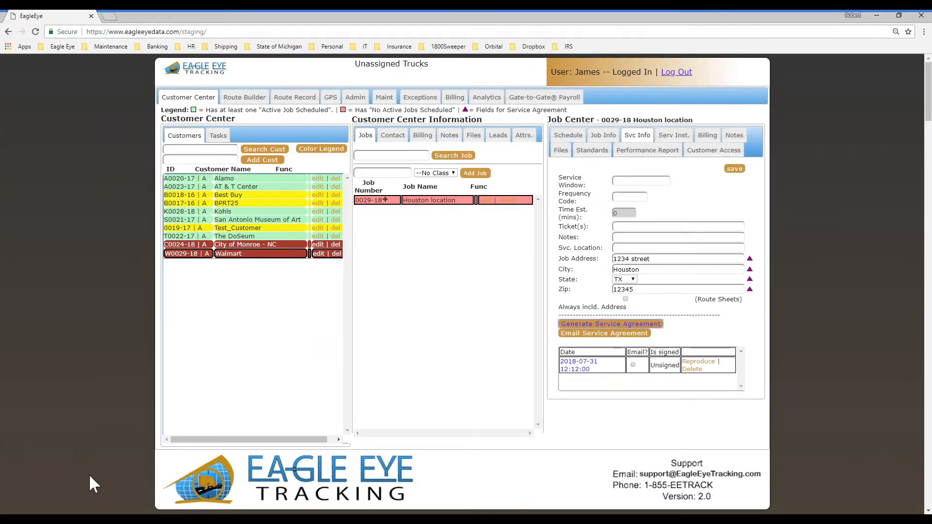
- Go to the Admin General settings page with Home Bases and Vehicle Class options
mouse_move(598, 343)
left_mouse_down()
mouse_move(544, 391)
mouse_move(741, 346)
mouse_move(593, 347)
left_mouse_up()
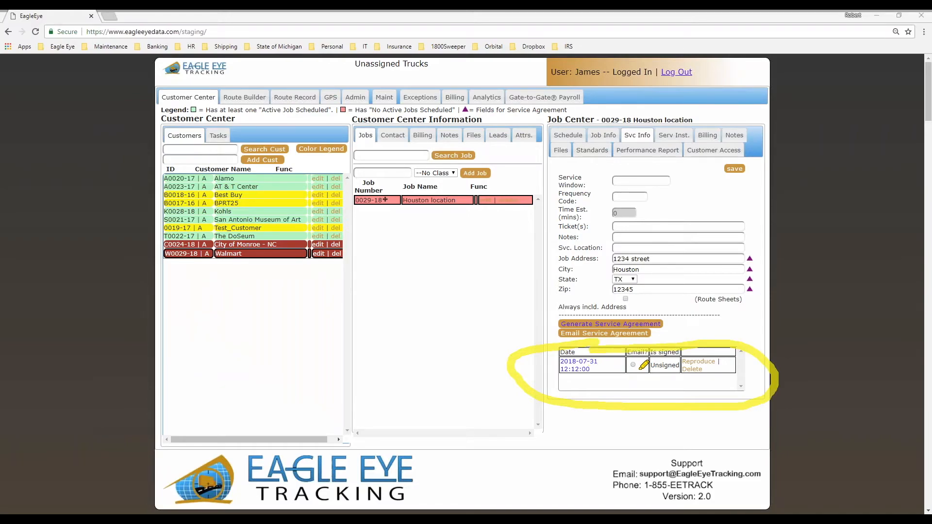
left_click_drag(538, 336, 547, 333)
key("Escape")
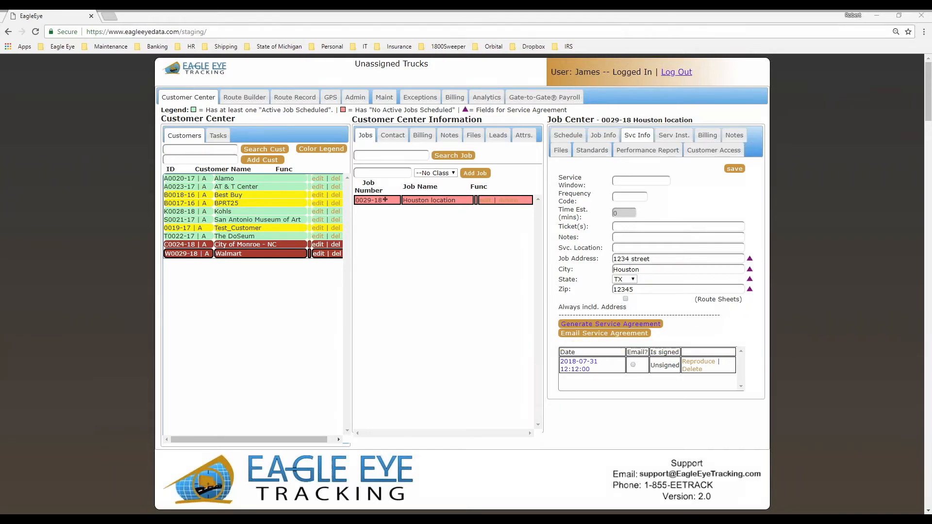
left_click(355, 97)
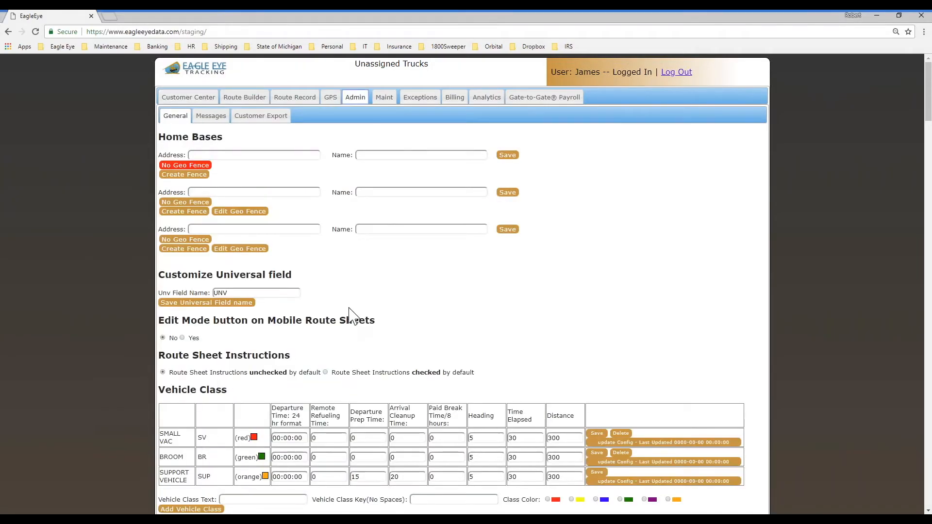
- Enter and save the Service Agreement free-form section text
scroll(350, 315, "down", 20)
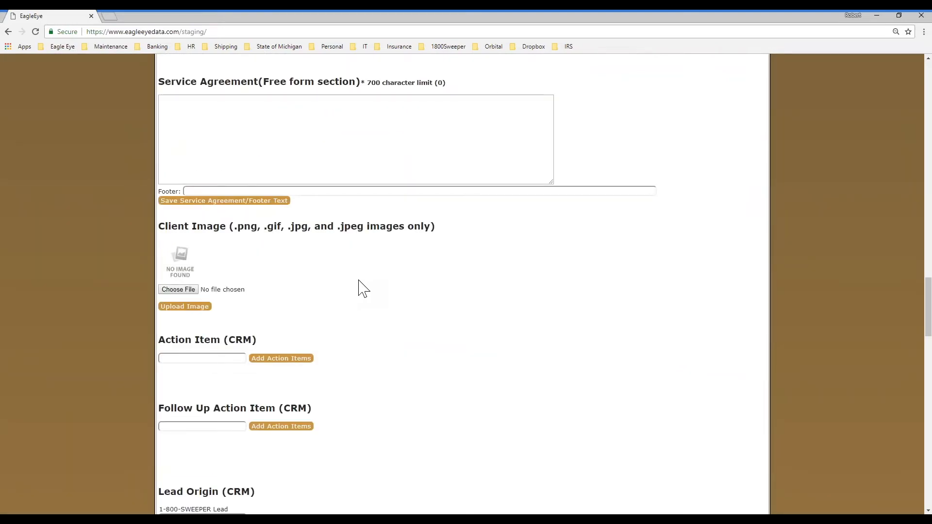
scroll(359, 281, "up", 1)
left_click(212, 170)
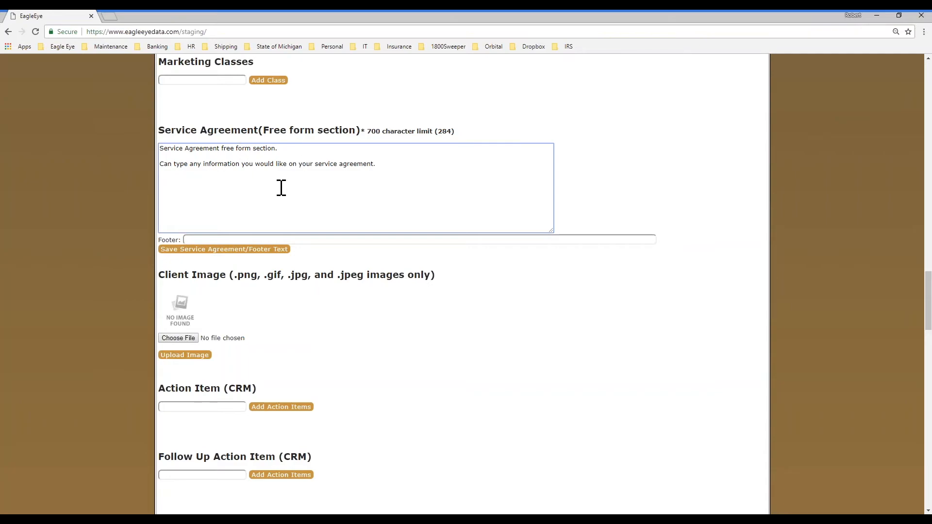
left_click(202, 251)
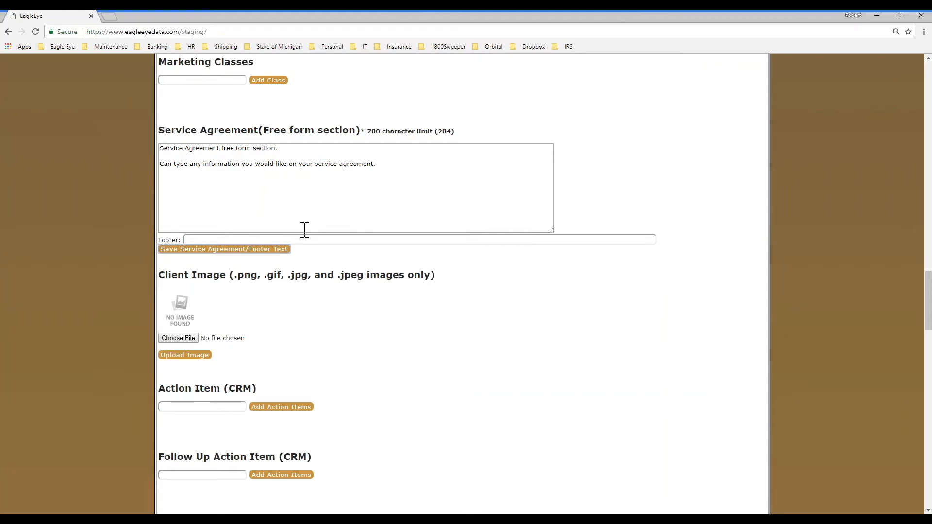
- Save 'Temp company' as the footer text and return to the Customer Center
left_click(192, 240)
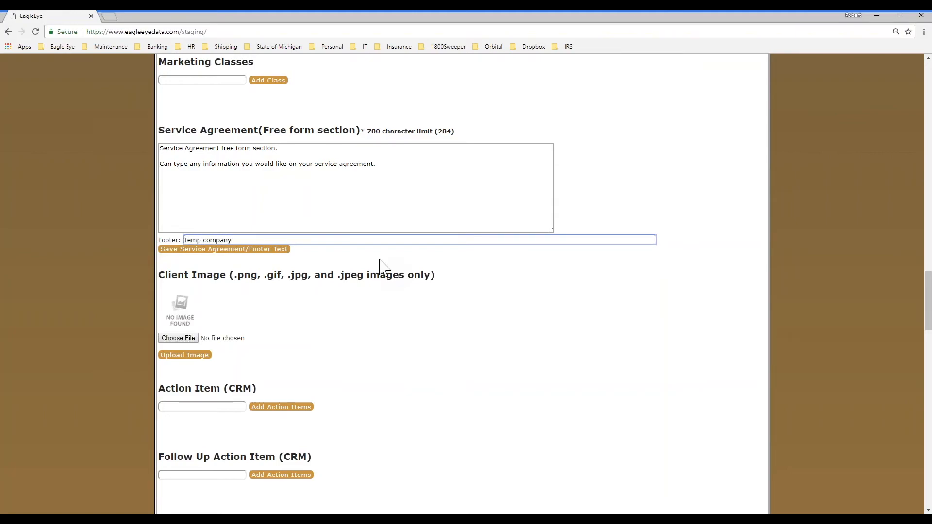
left_click(286, 250)
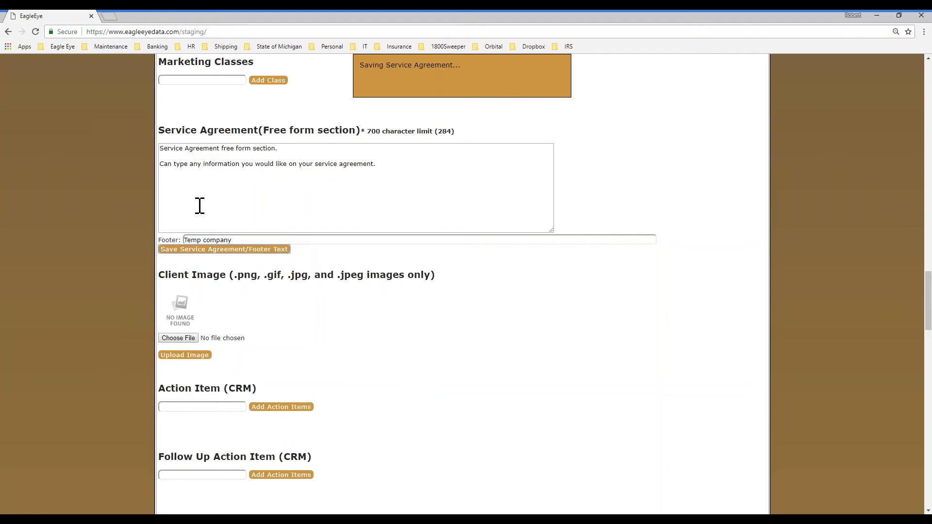
scroll(439, 204, "up", 15)
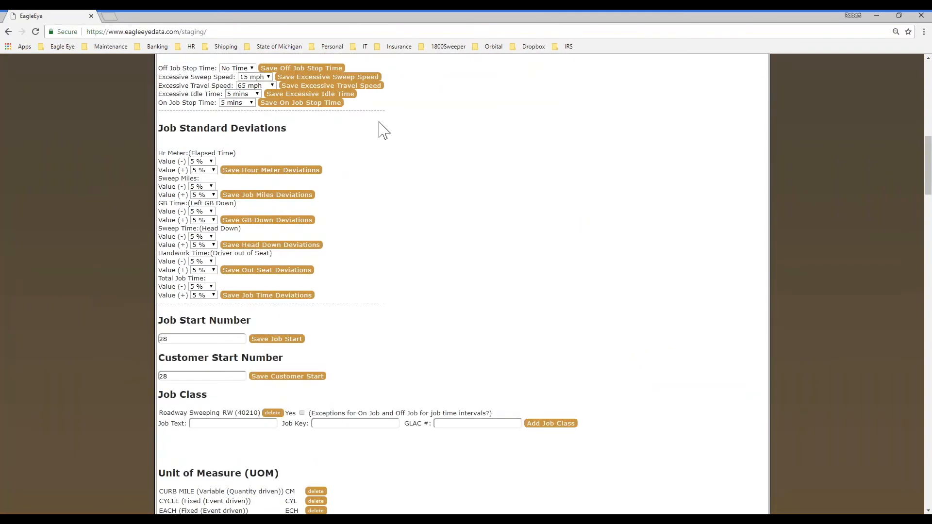
scroll(384, 130, "up", 10)
left_click(204, 97)
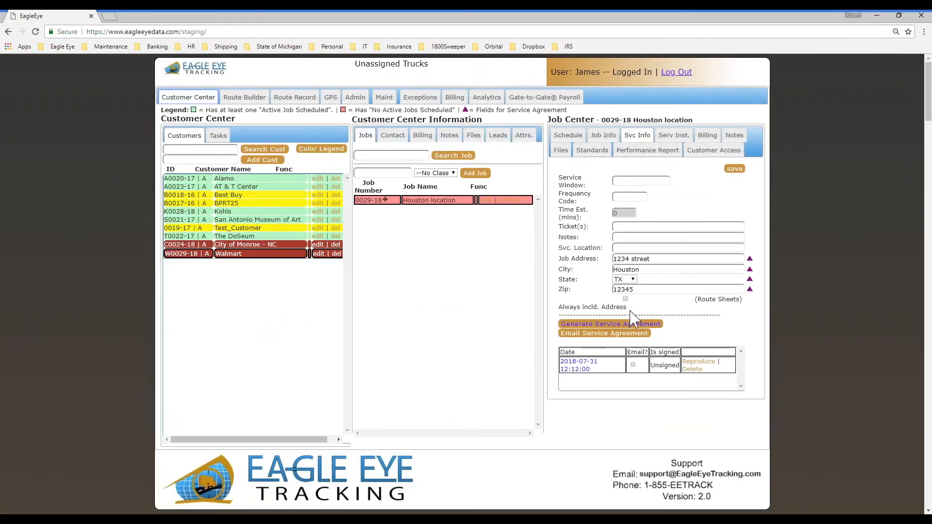
- Reopen the service agreement form for Walmart's Houston location job
left_click(605, 324)
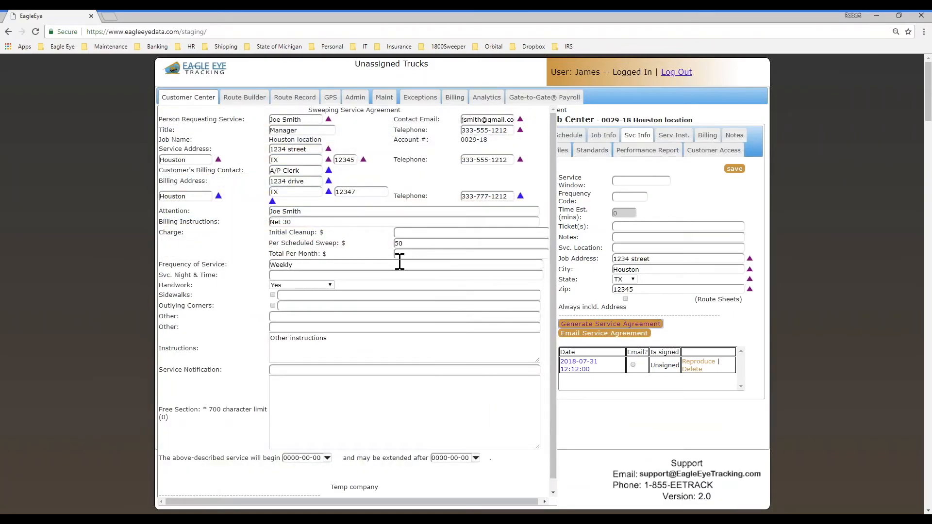
scroll(384, 309, "down", 1)
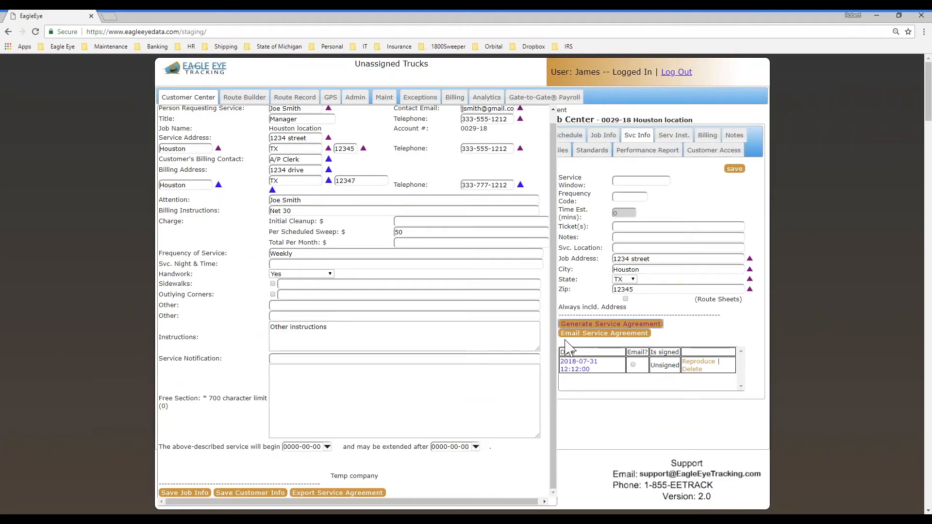
left_click(596, 334)
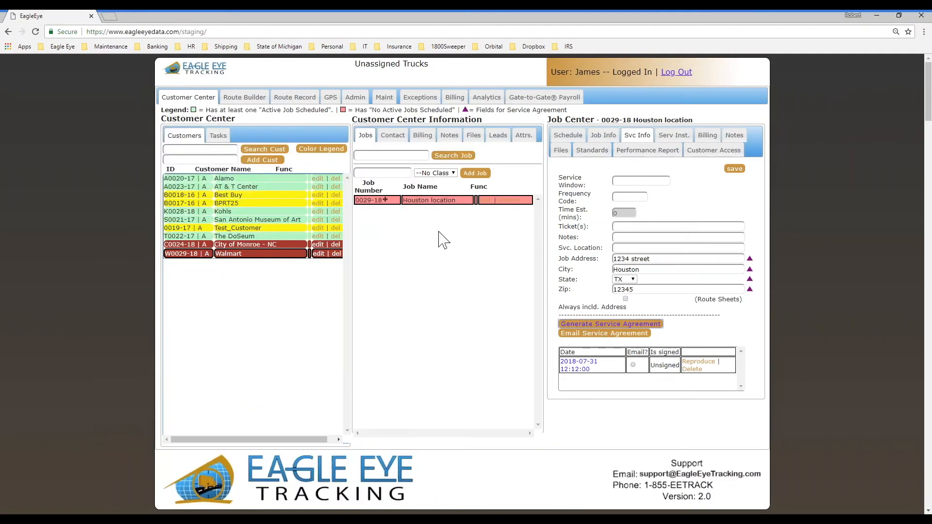
left_click(242, 253)
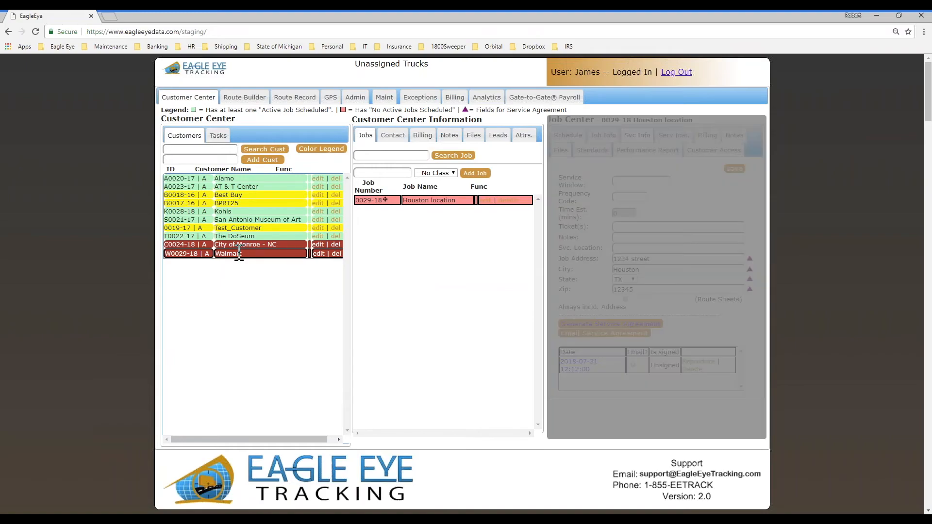
left_click(433, 199)
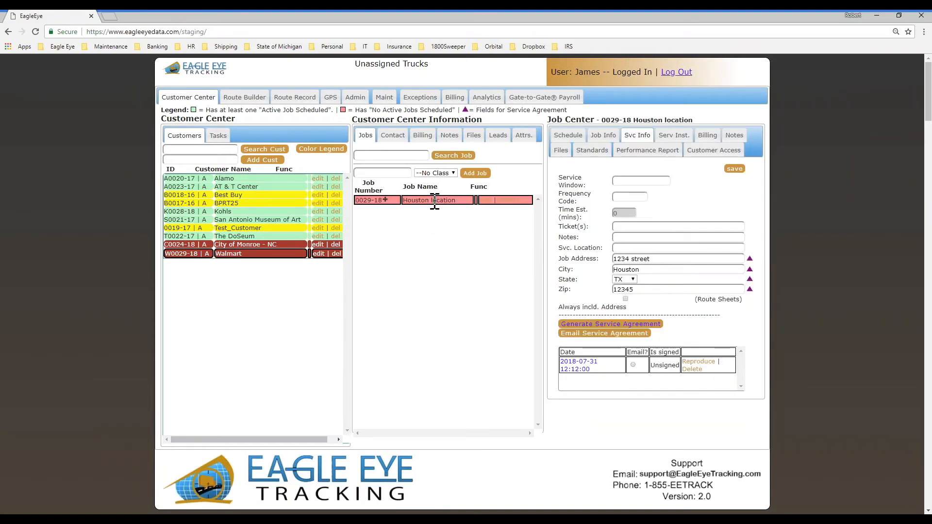
left_click(610, 324)
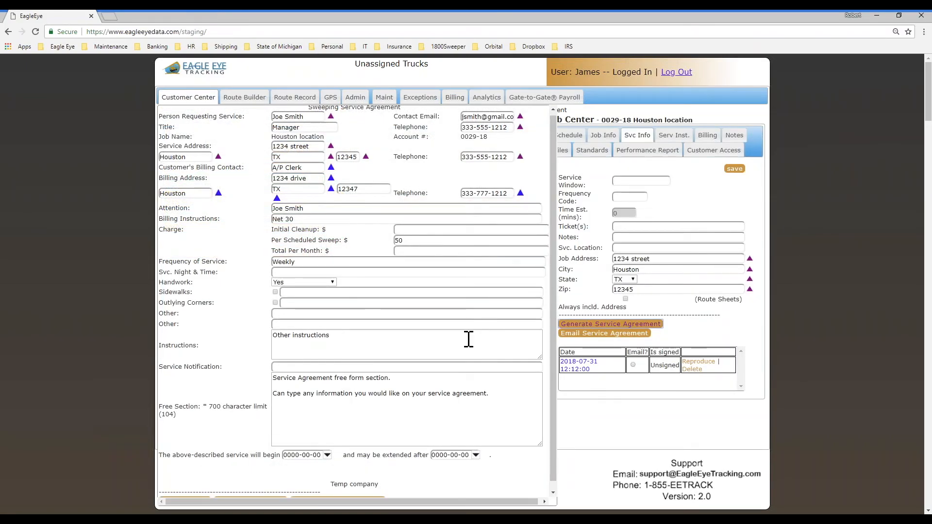
- Include the free section text, export the agreement, and open the new PDF
left_click(278, 378)
left_click_drag(313, 383, 489, 391)
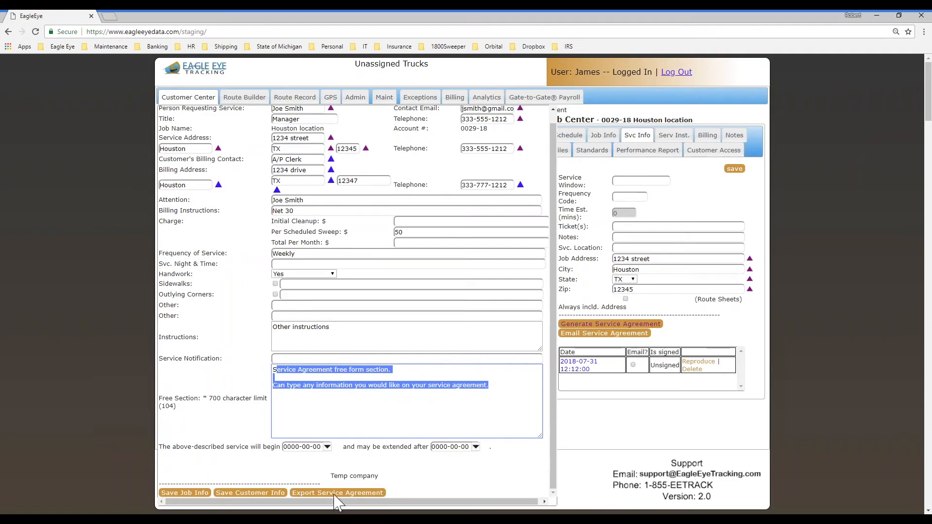
left_click(335, 493)
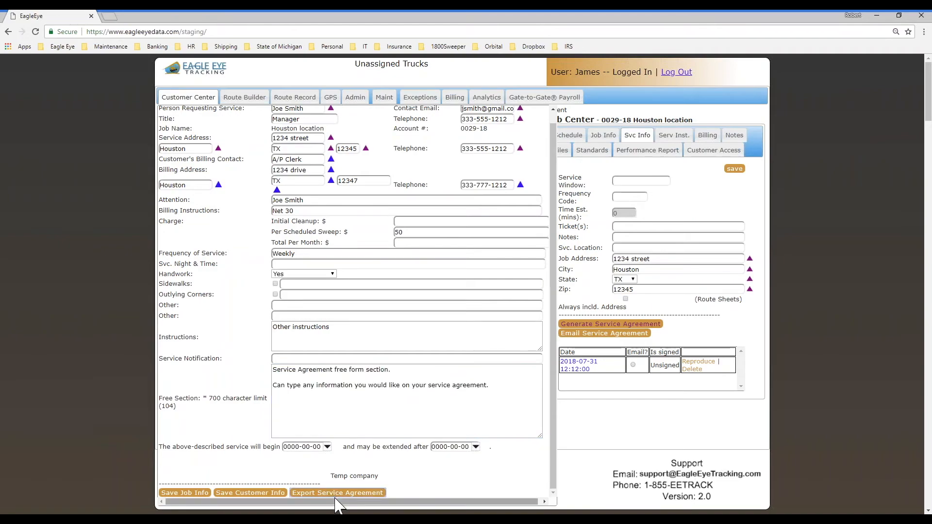
left_click(569, 385)
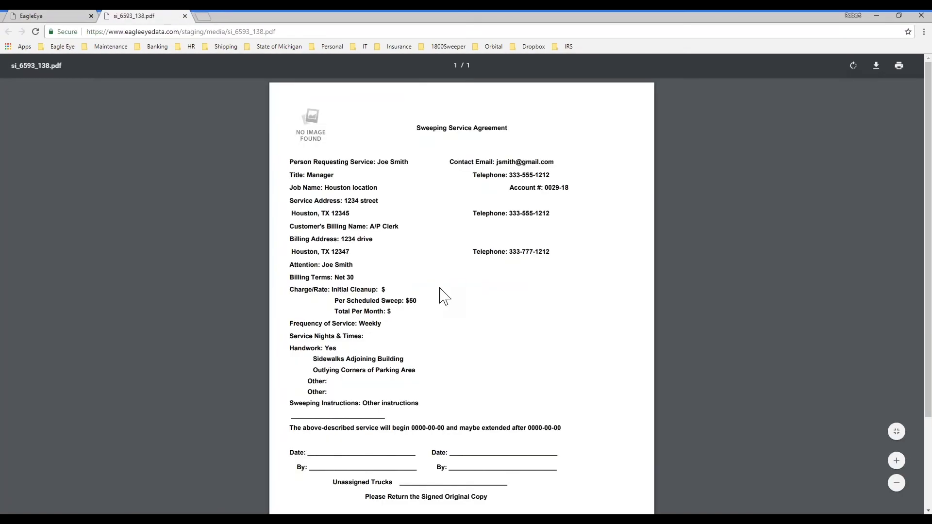
- Review the one-page si_6593_138.pdf agreement, then return to the EagleEye tab
scroll(432, 291, "down", 3)
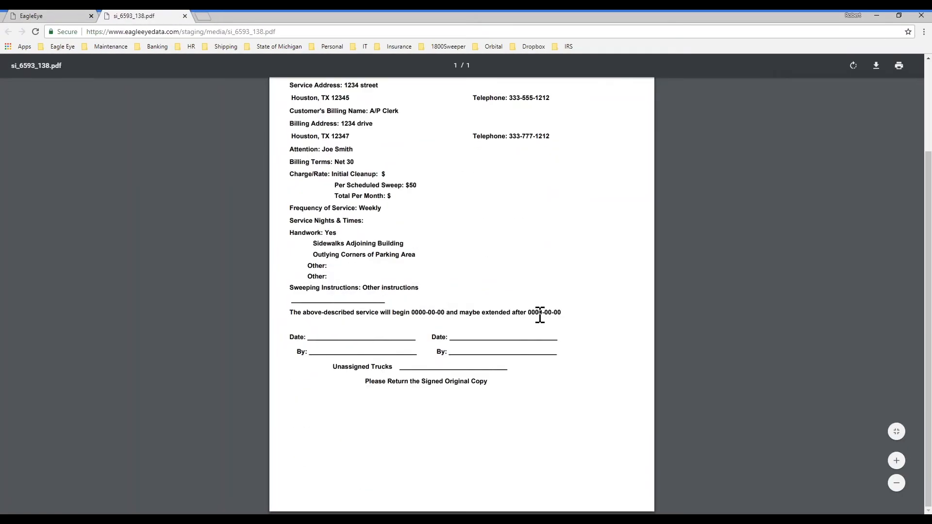
scroll(540, 315, "up", 3)
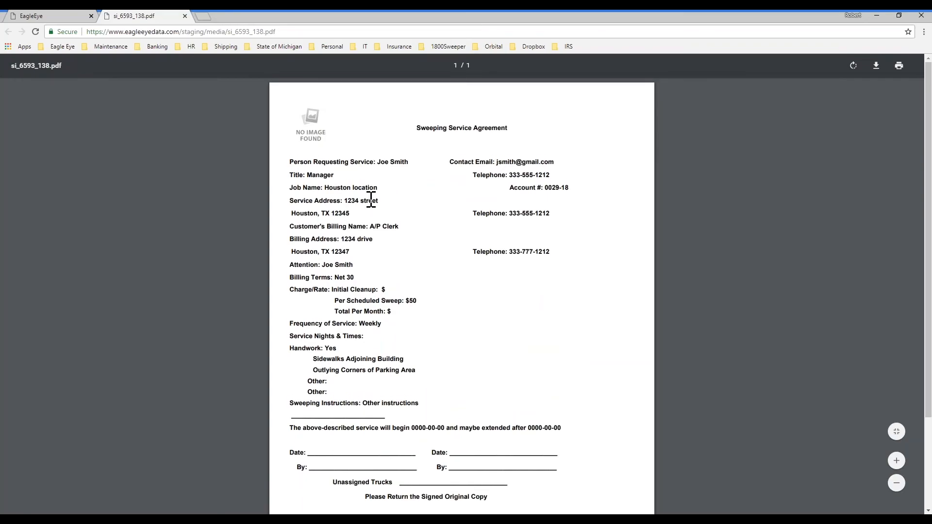
scroll(372, 198, "down", 3)
scroll(372, 198, "up", 3)
mouse_move(445, 112)
left_mouse_down()
mouse_move(529, 136)
mouse_move(431, 107)
left_mouse_up()
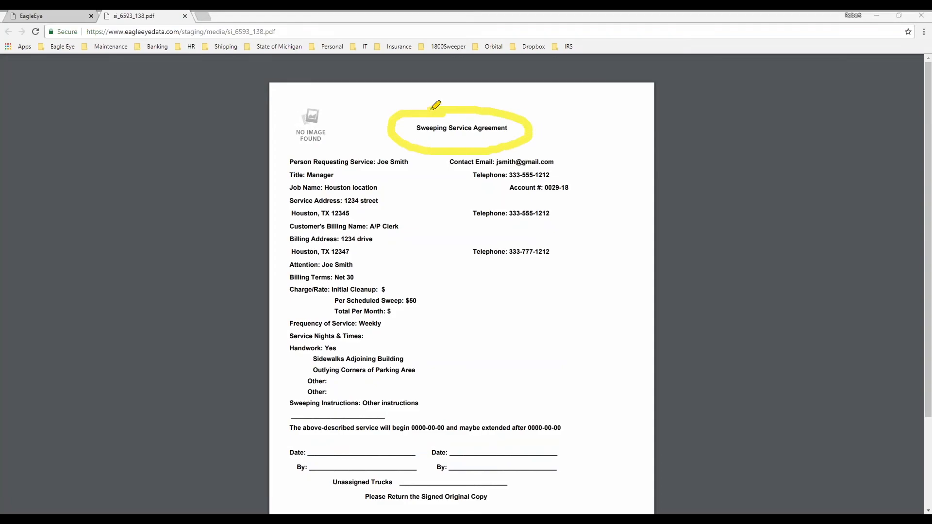
left_click(82, 475)
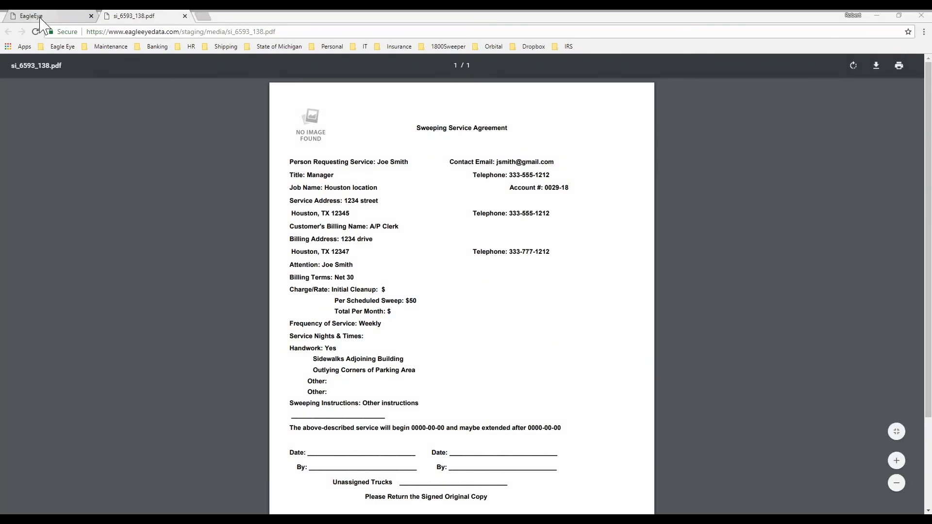
left_click(17, 16)
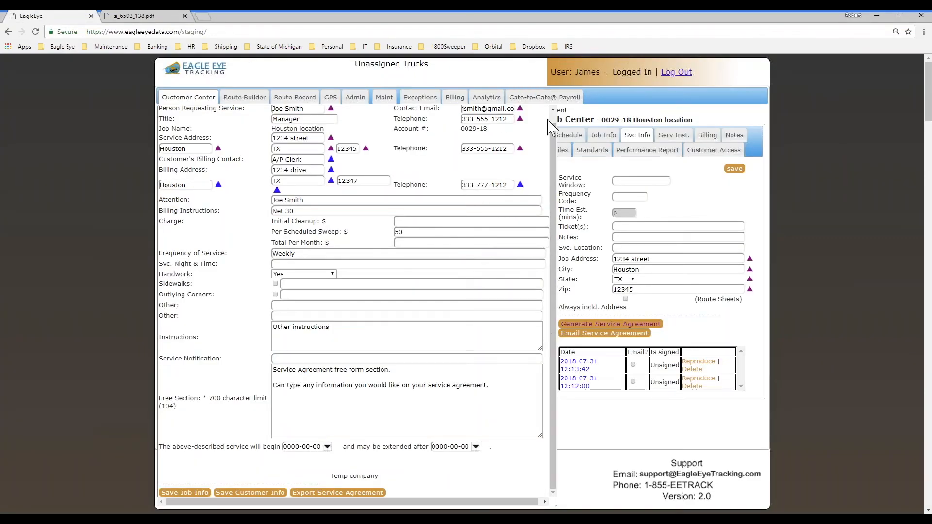
- Show Walmart's billing details, then recheck the agreement's free-form text and Temp company footer
left_click(632, 323)
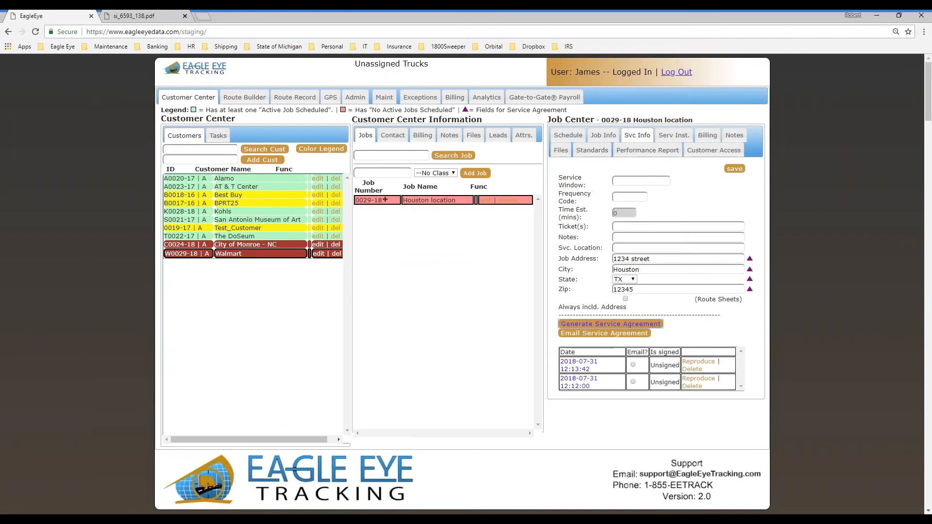
left_click(429, 134)
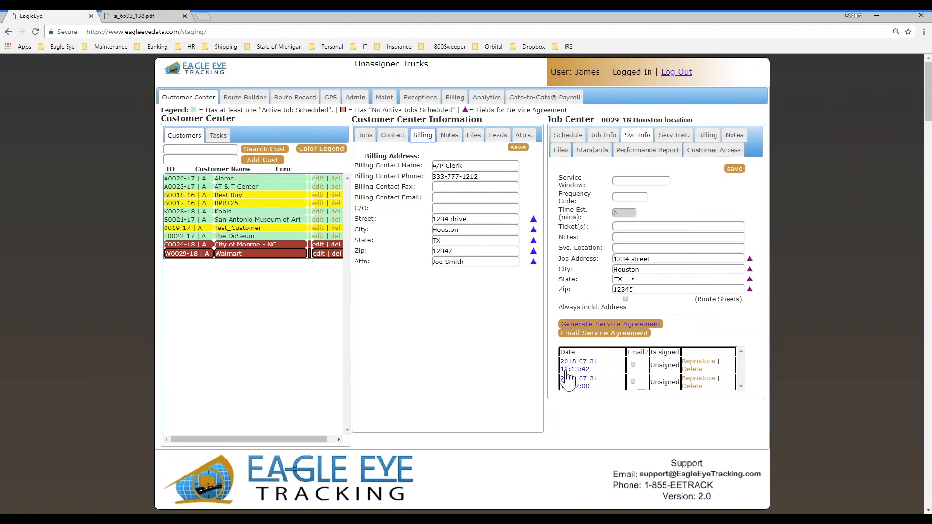
left_click(566, 324)
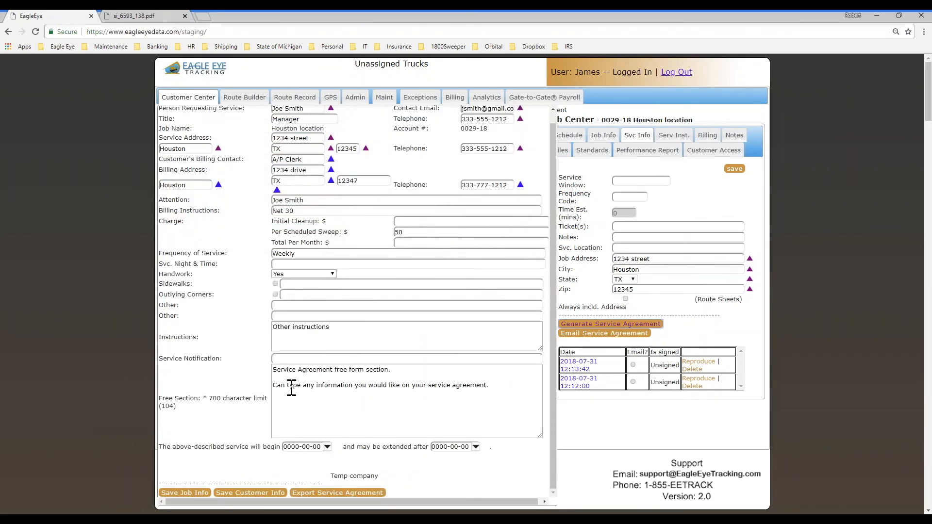
left_click_drag(291, 388, 372, 389)
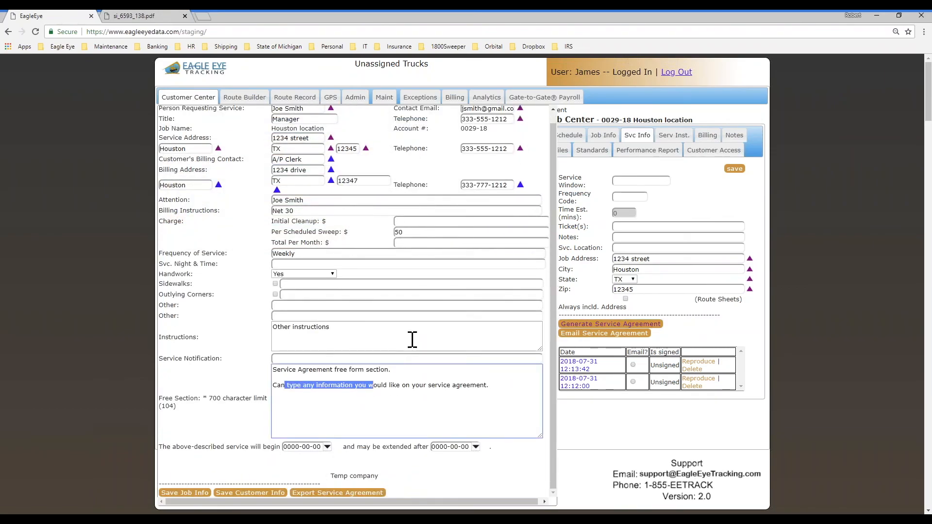
scroll(391, 340, "up", 1)
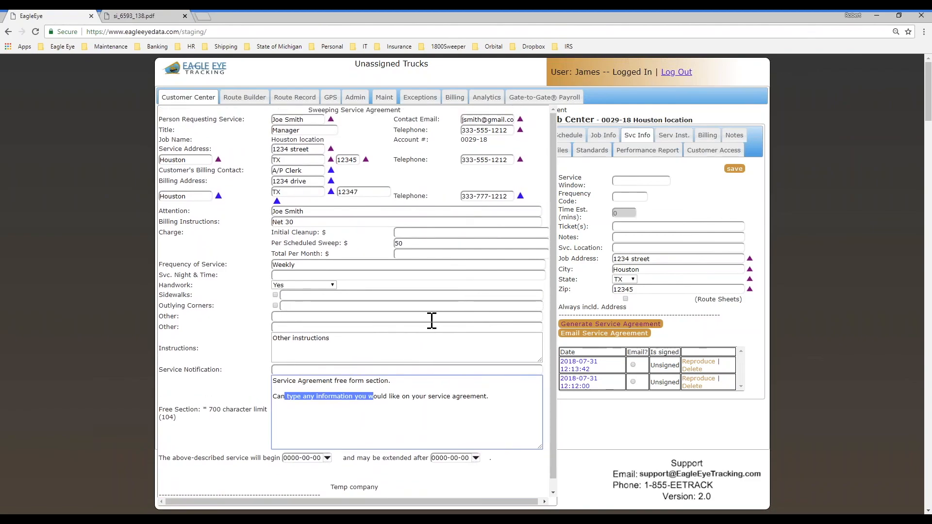
left_click(586, 325)
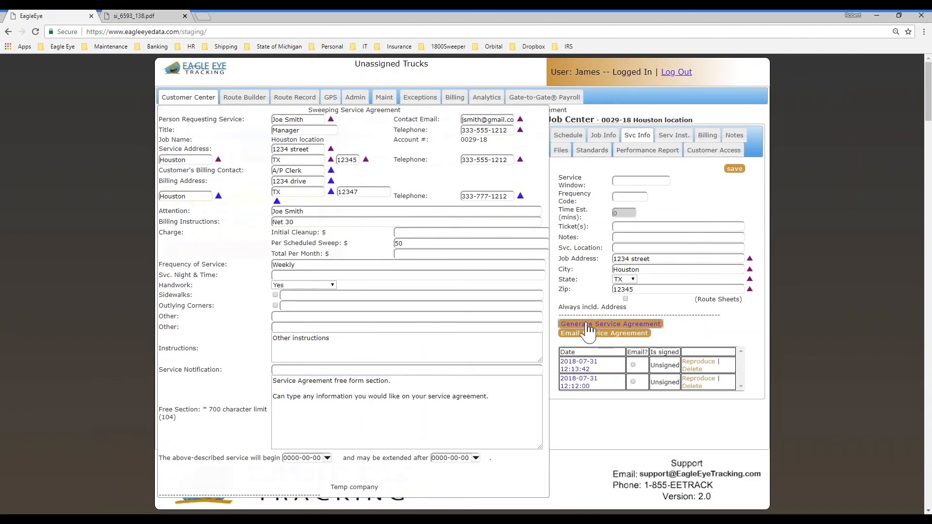